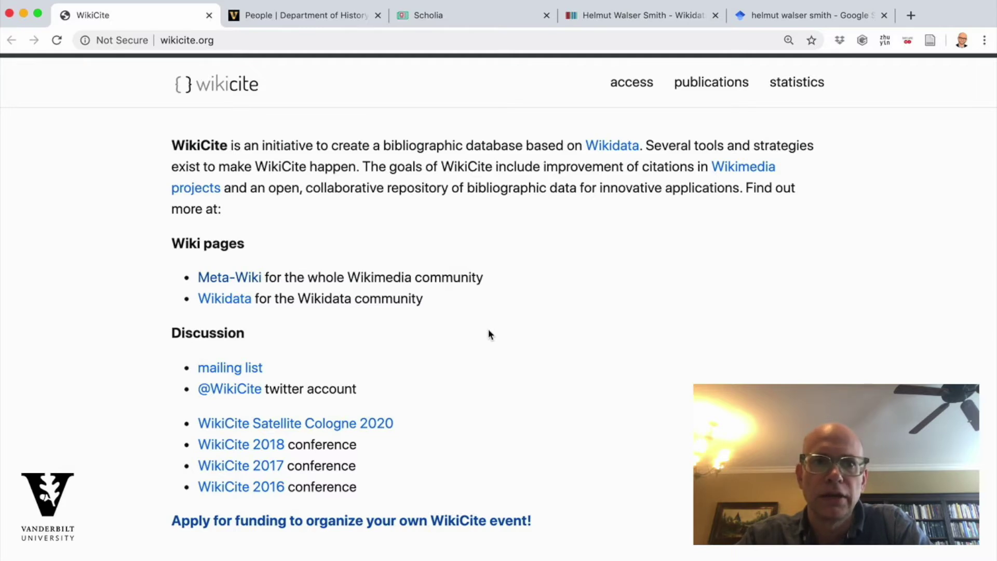
Look over the historian's department biography and Scholia author profile, and bring up the matching Wikidata item.
click(327, 15)
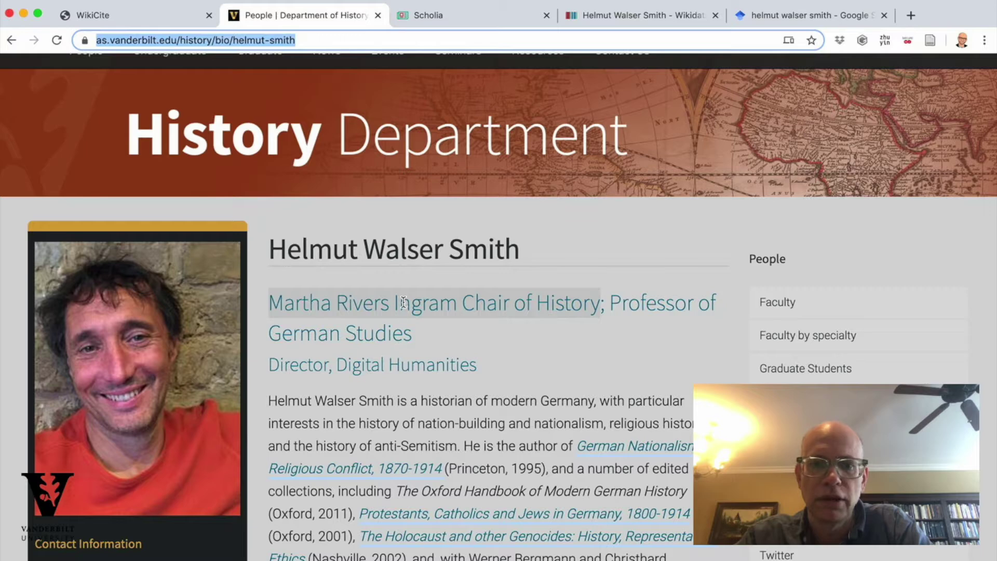
click(456, 17)
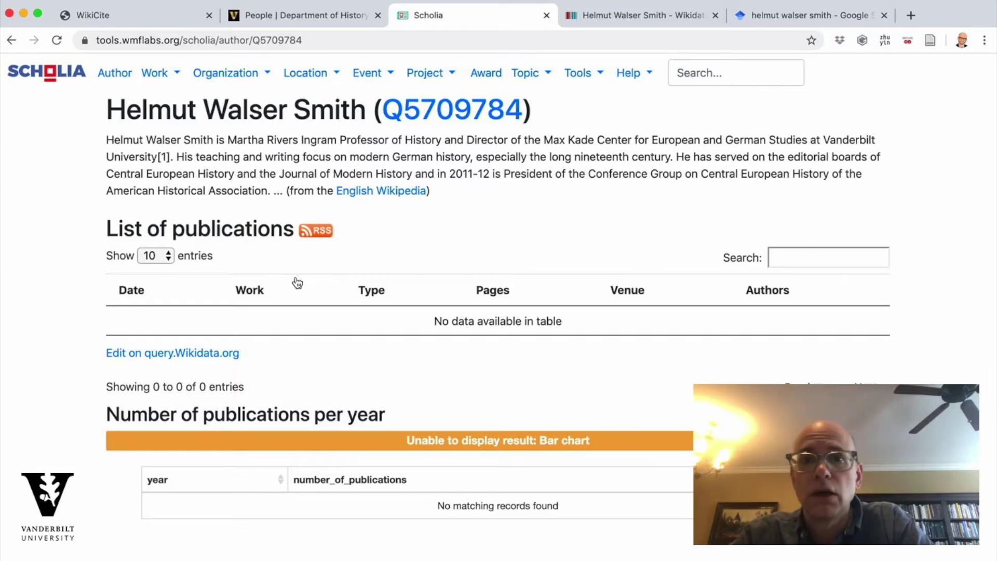
click(605, 21)
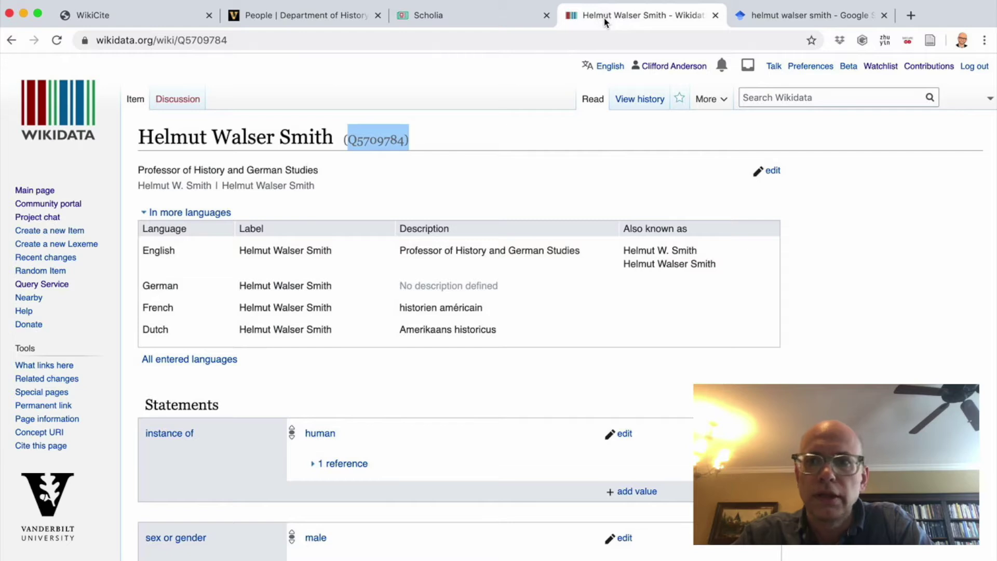
View the logged-in account's Wikidata user page and return to the historian's item.
click(678, 70)
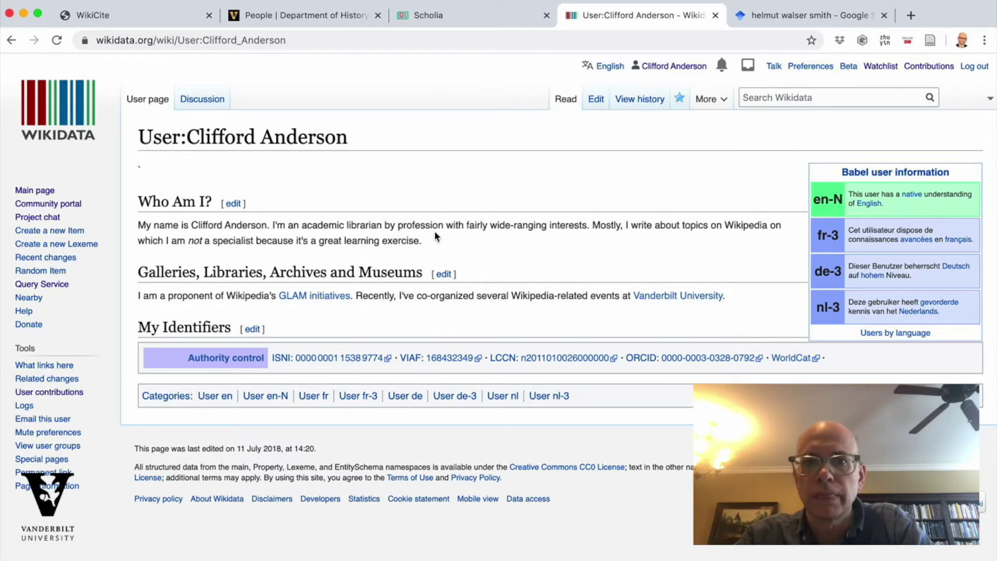
click(11, 42)
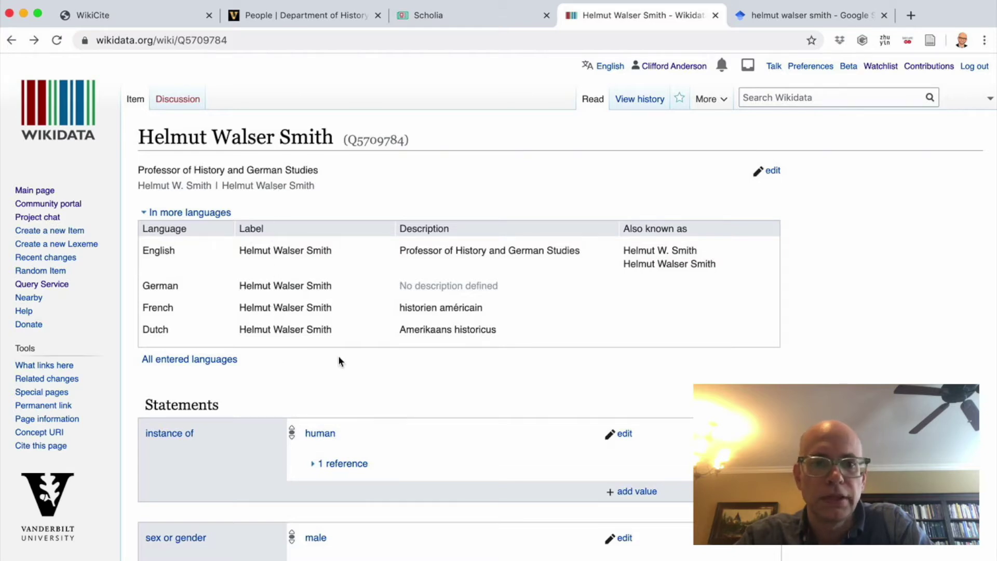
Review the labels and first statements of the historian's Wikidata item and highlight the Q identifier beside its heading.
scroll(393, 366, down, 3)
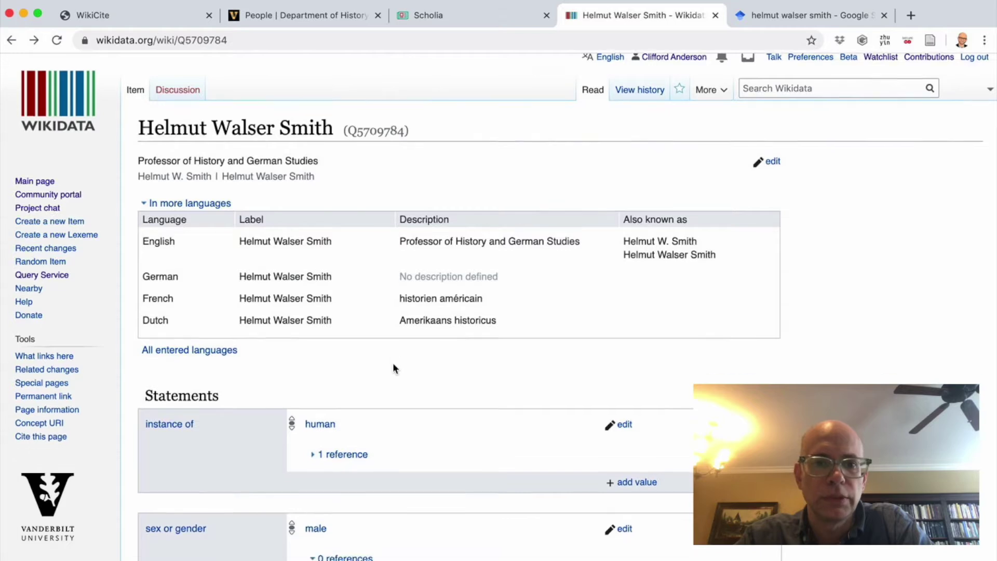
scroll(392, 363, down, 1)
scroll(392, 362, down, 3)
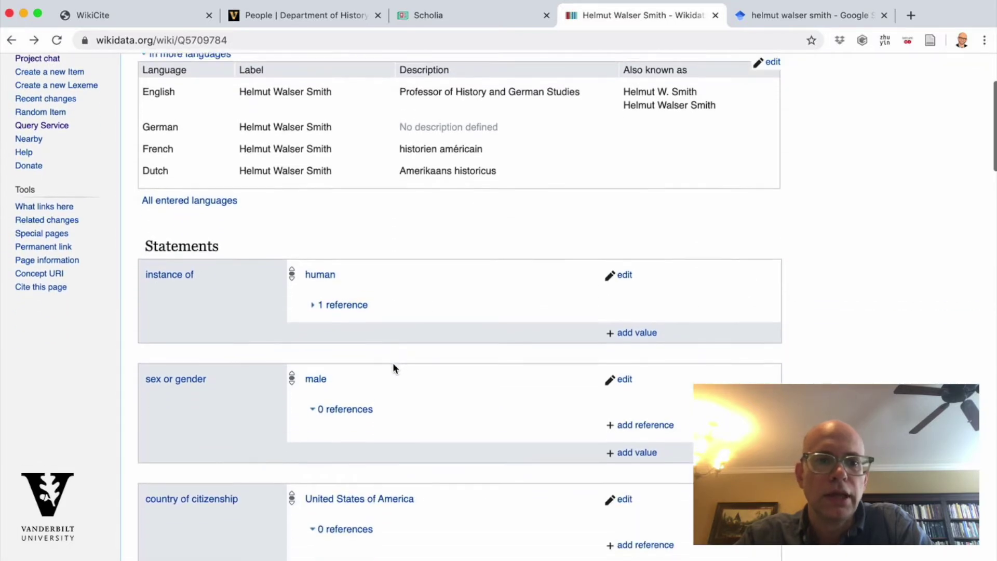
scroll(393, 365, down, 3)
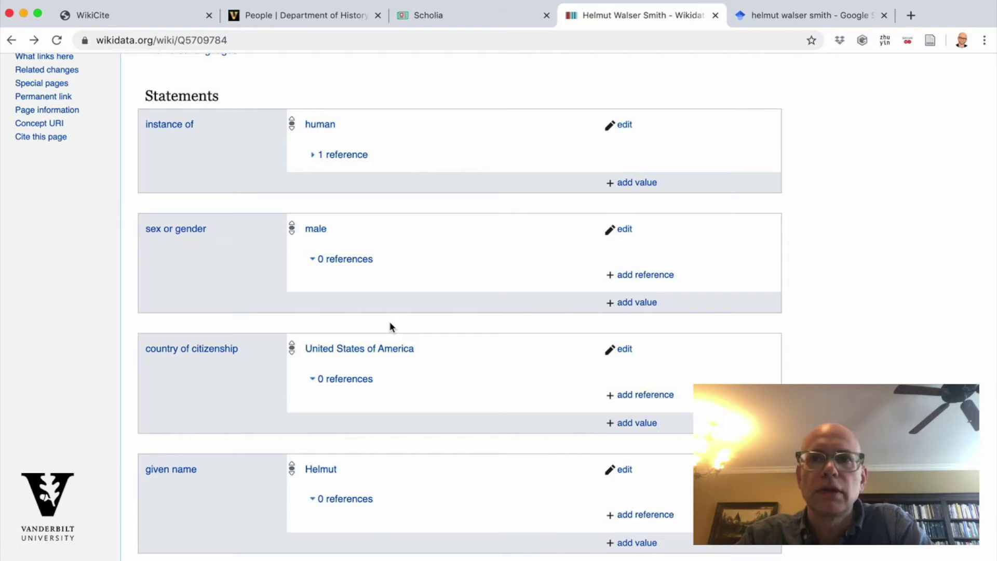
scroll(310, 250, up, 6)
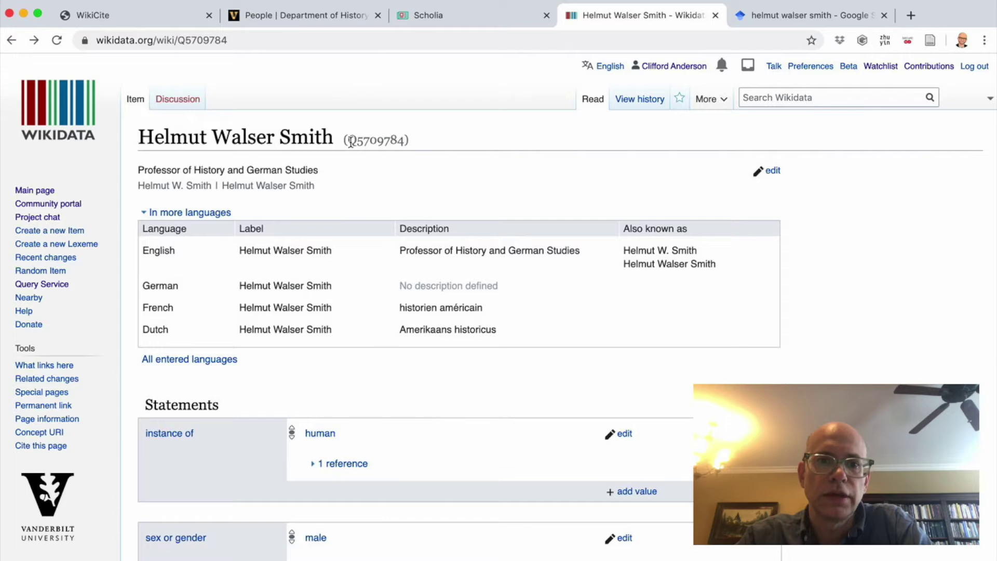
drag(347, 141, 404, 141)
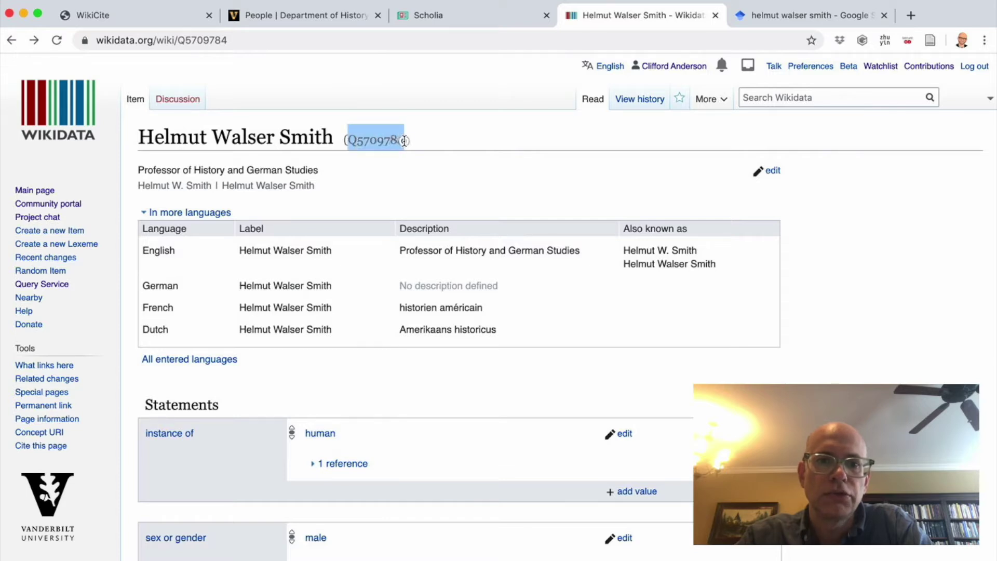
click(397, 155)
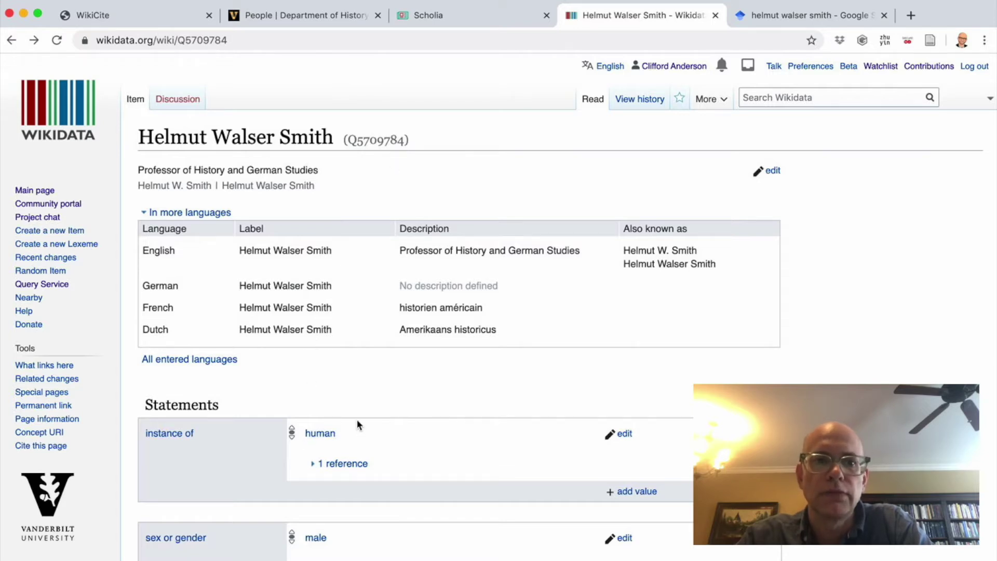
Examine the item's personal statements, from instance of, gender and citizenship through names, birth details and occupation.
scroll(356, 424, down, 1)
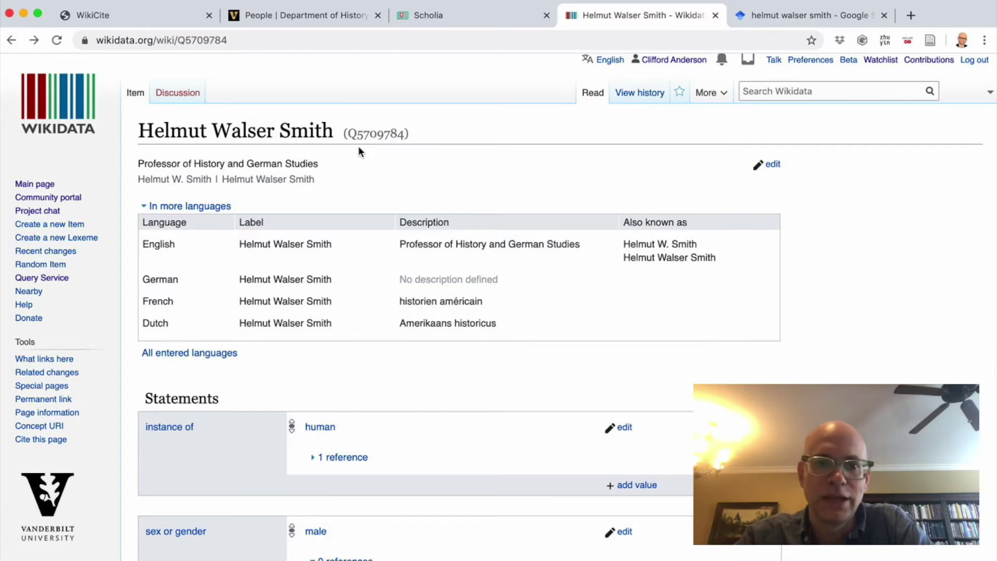
scroll(254, 391, down, 3)
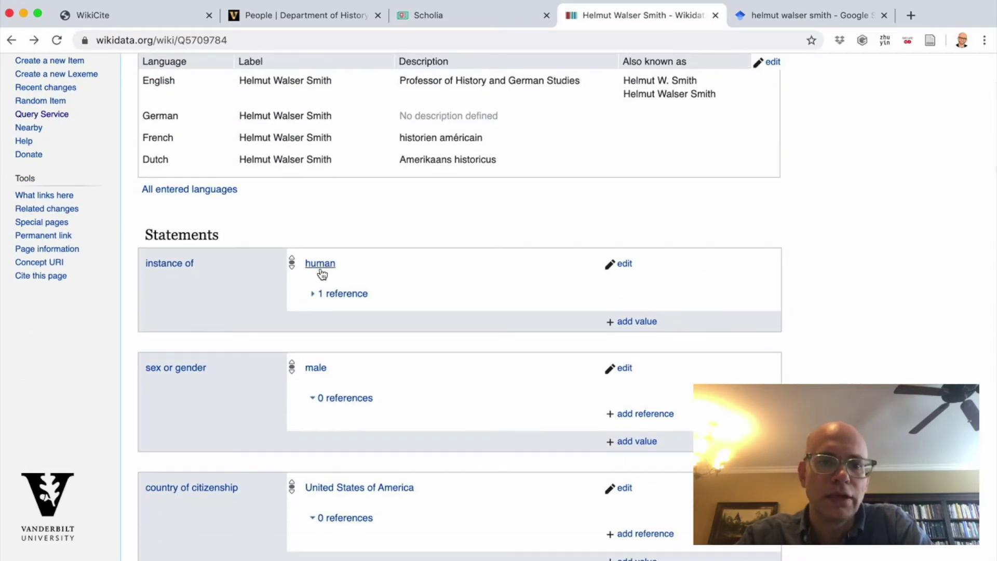
scroll(340, 382, down, 4)
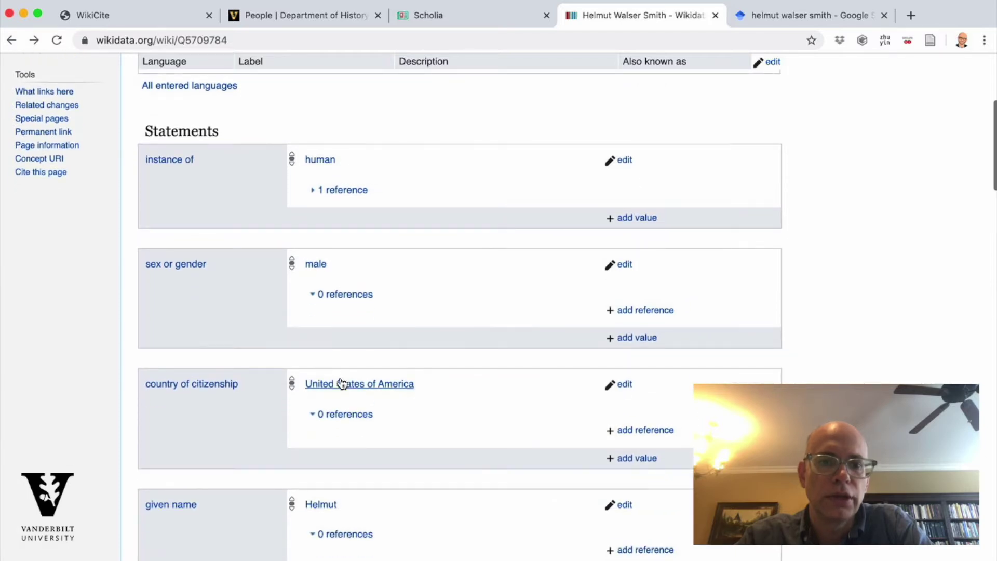
scroll(342, 383, down, 2)
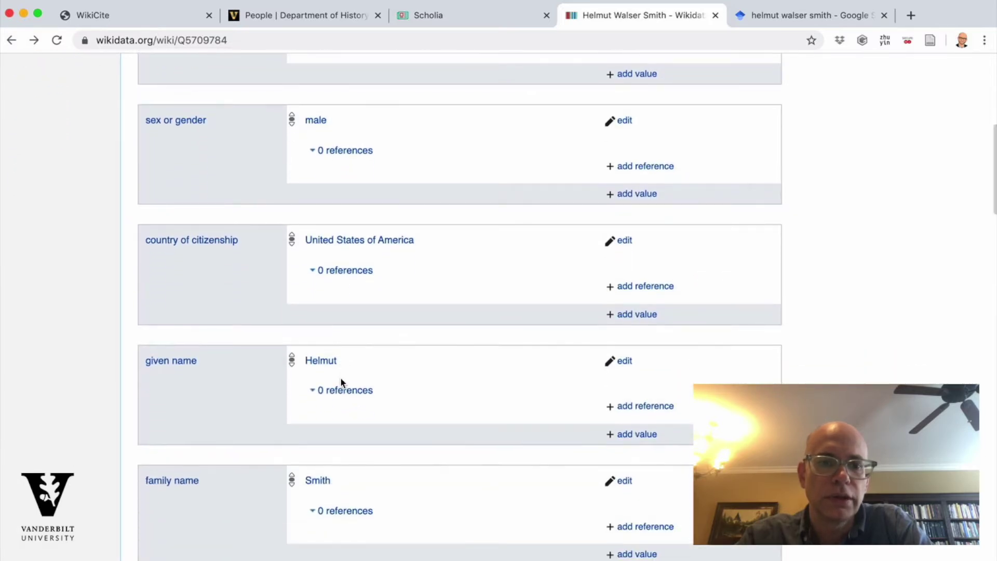
scroll(341, 382, down, 2)
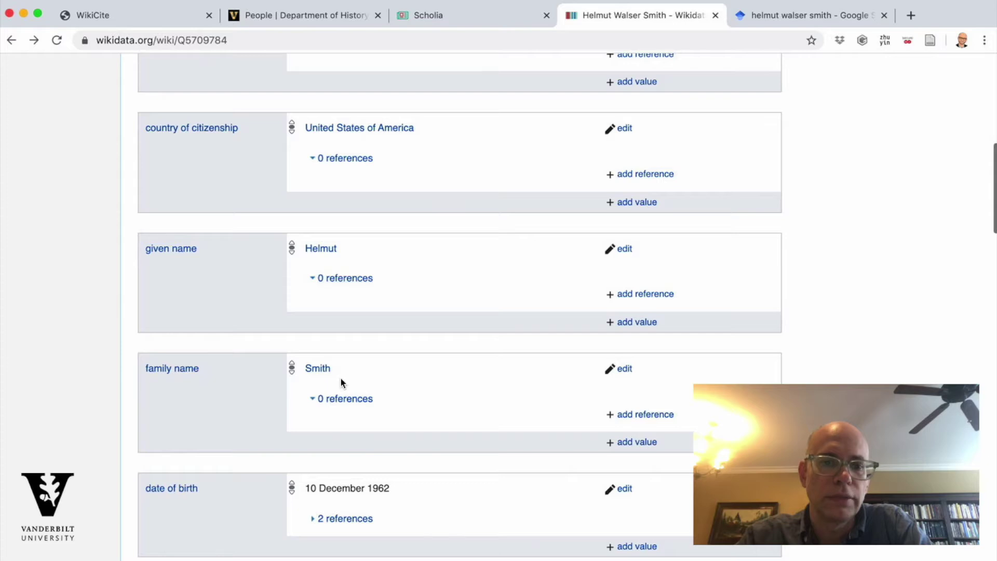
scroll(341, 383, down, 1)
scroll(341, 382, down, 1)
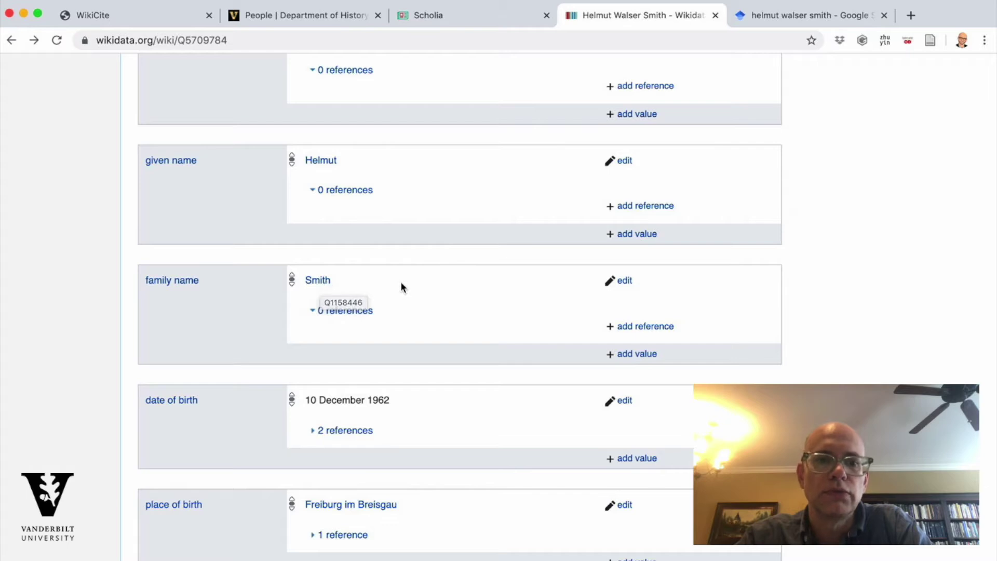
scroll(401, 285, down, 2)
scroll(401, 286, down, 1)
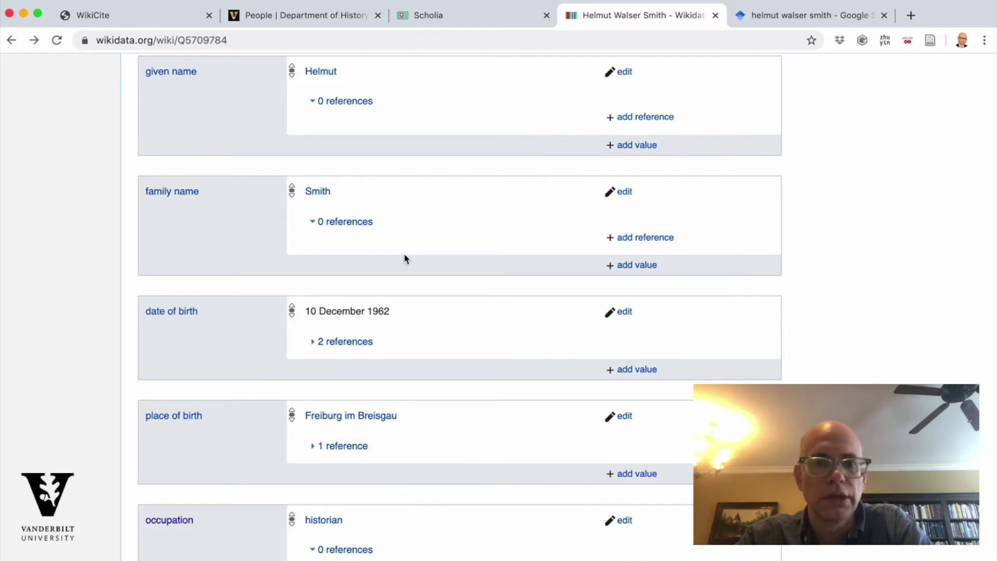
scroll(402, 262, up, 6)
scroll(406, 258, up, 8)
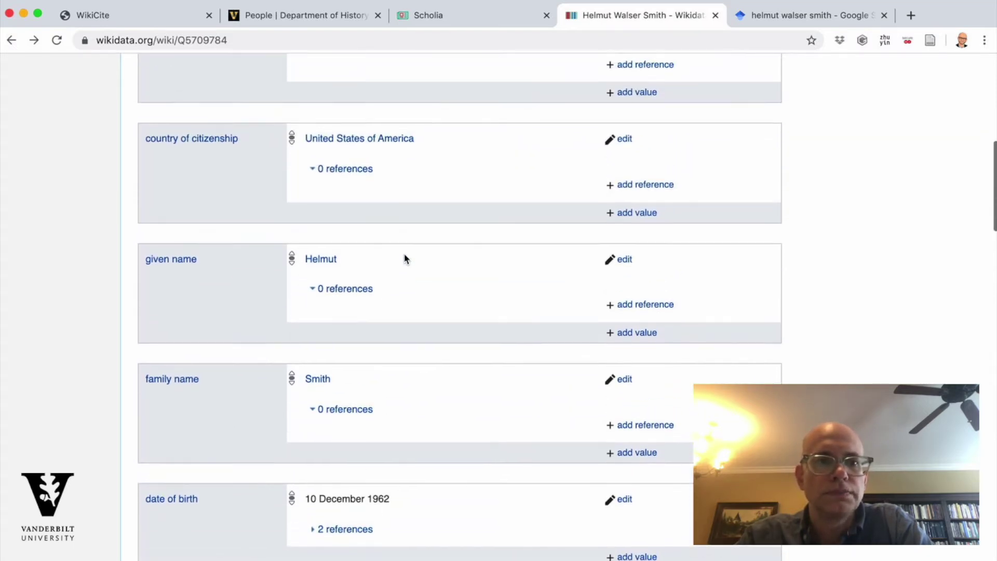
scroll(405, 258, up, 7)
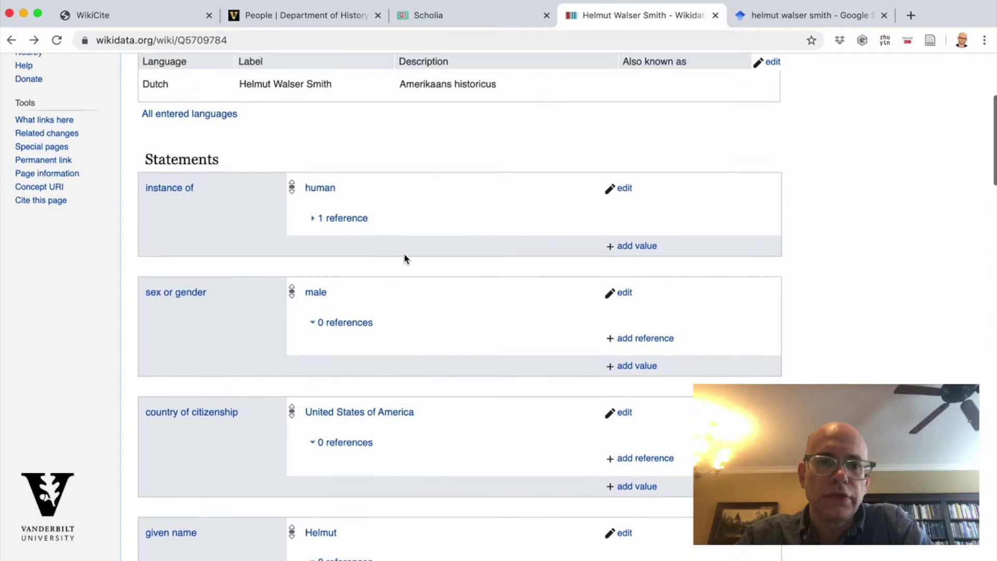
scroll(405, 258, up, 2)
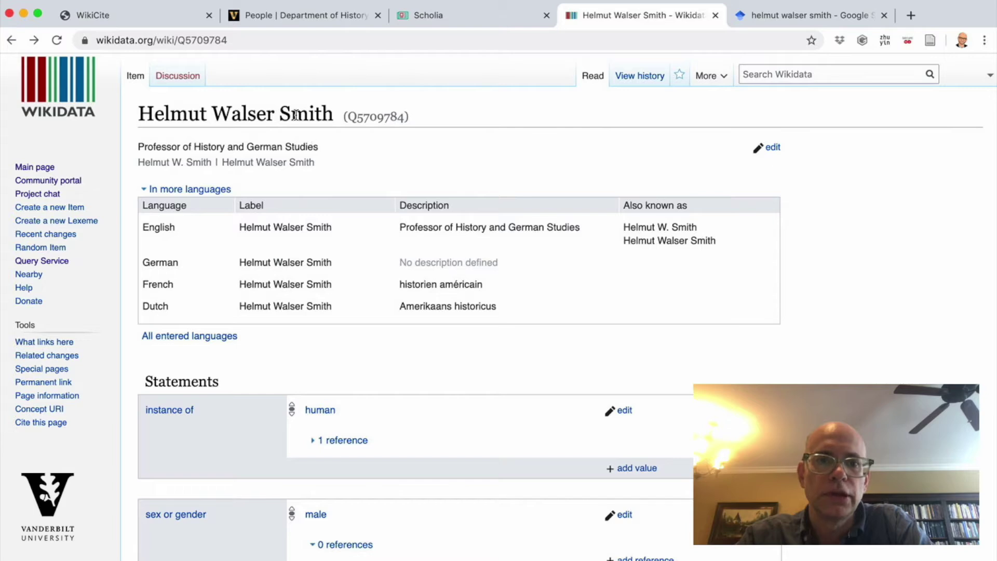
Copy the historian's full name from the item heading and search Wikidata for it.
drag(140, 111, 335, 107)
key(ctrl+c)
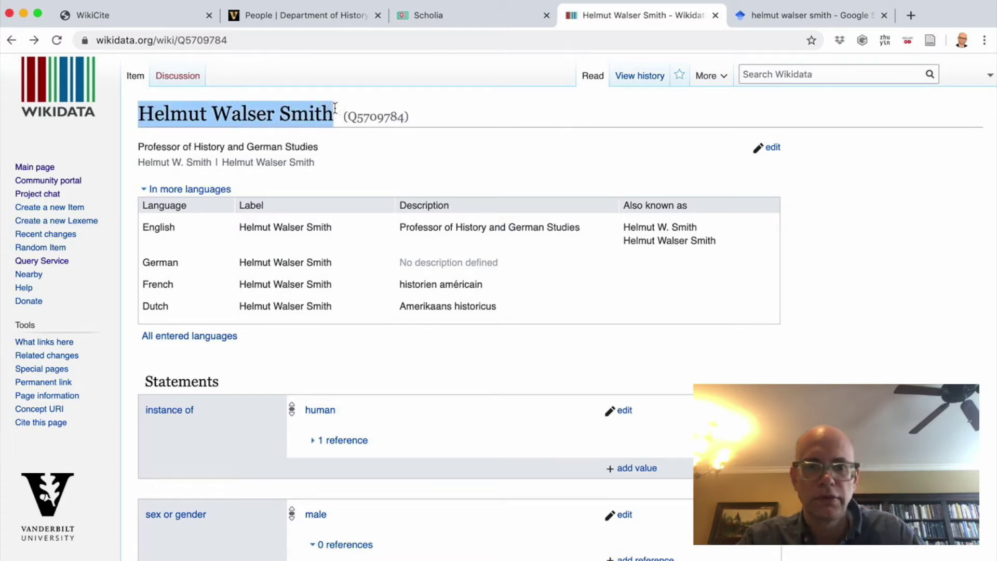
click(777, 75)
key(ctrl+v)
key(Return)
click(163, 193)
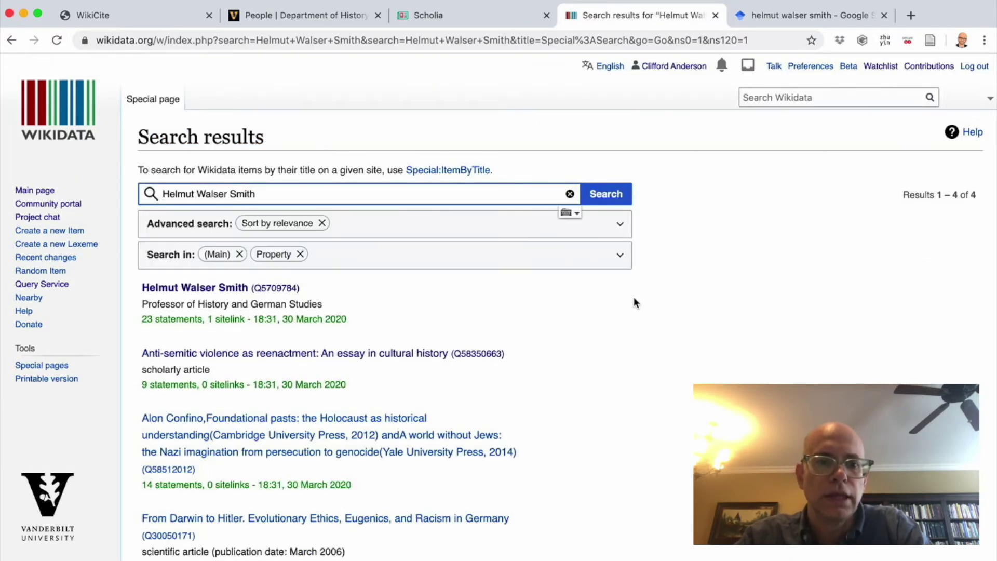
Open the scholarly article "Anti-semitic violence as reenactment: An essay in cultural history" from the search results.
scroll(588, 368, down, 2)
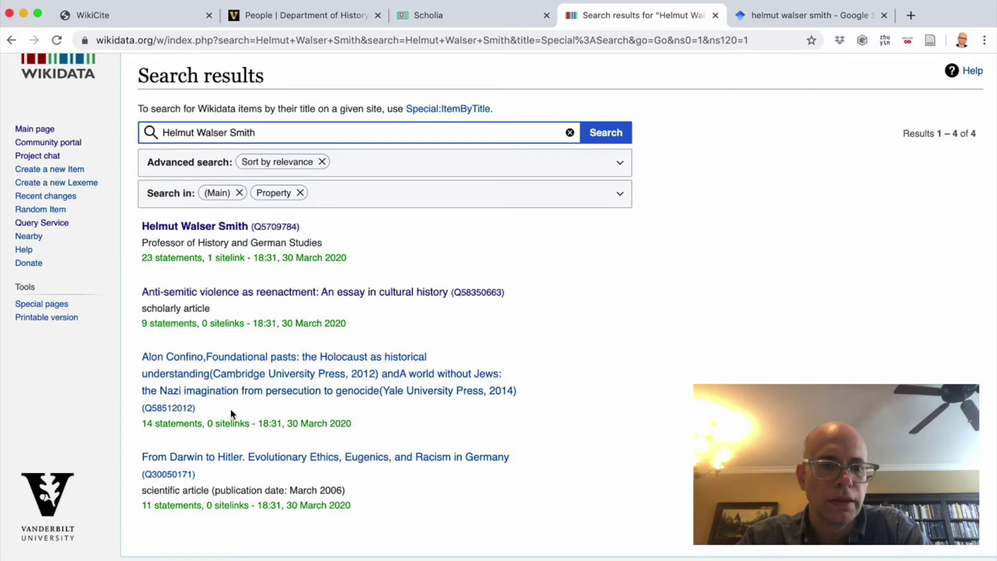
scroll(229, 409, down, 1)
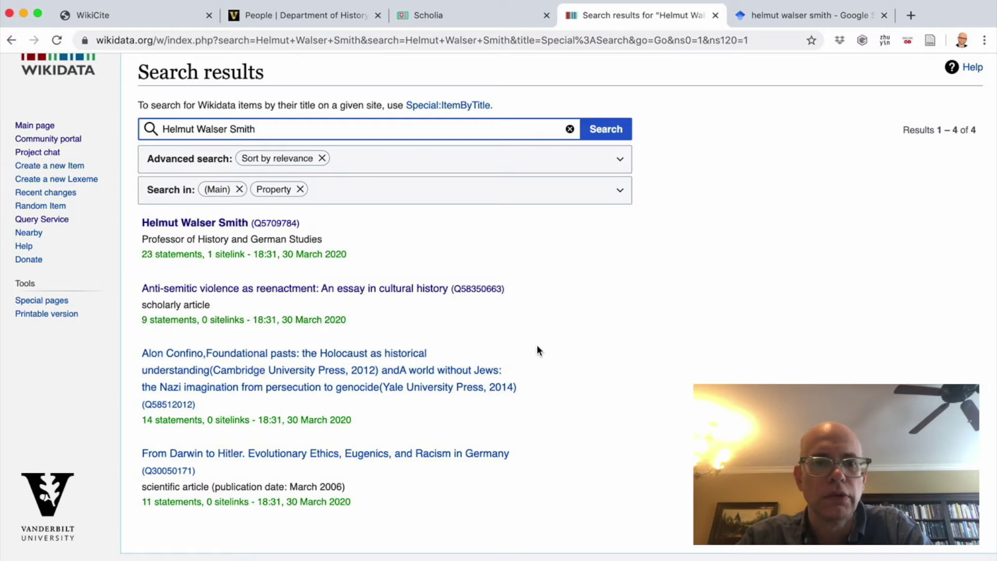
click(452, 294)
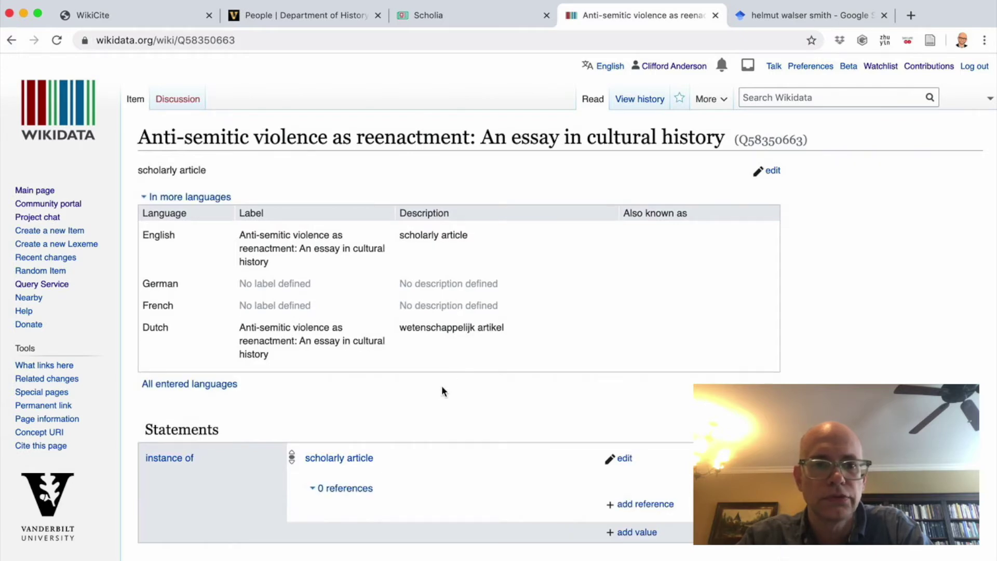
Examine the article's title, author name string, publication date, journal, volume, pages and issue statements and its DOI.
scroll(442, 389, down, 4)
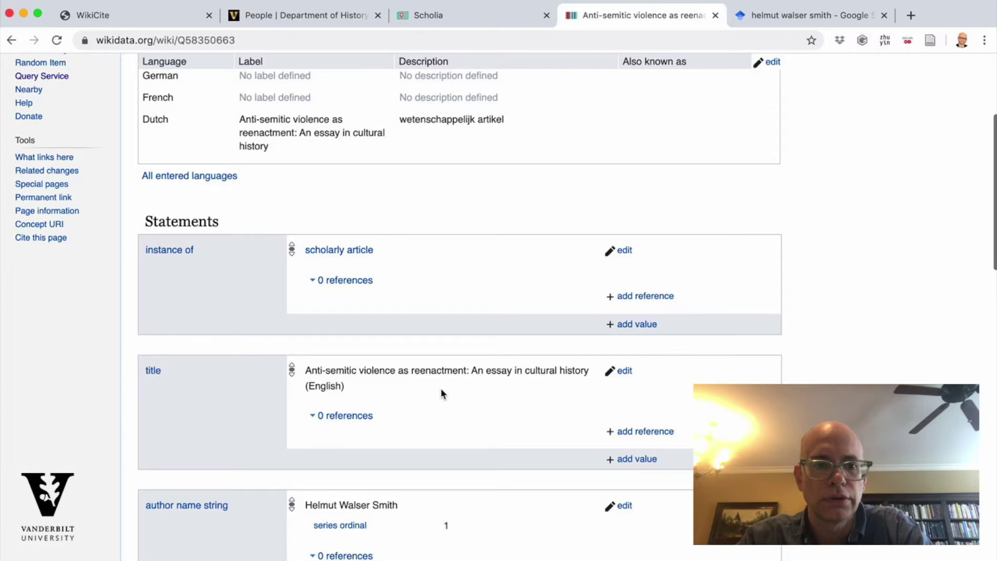
scroll(440, 393, down, 2)
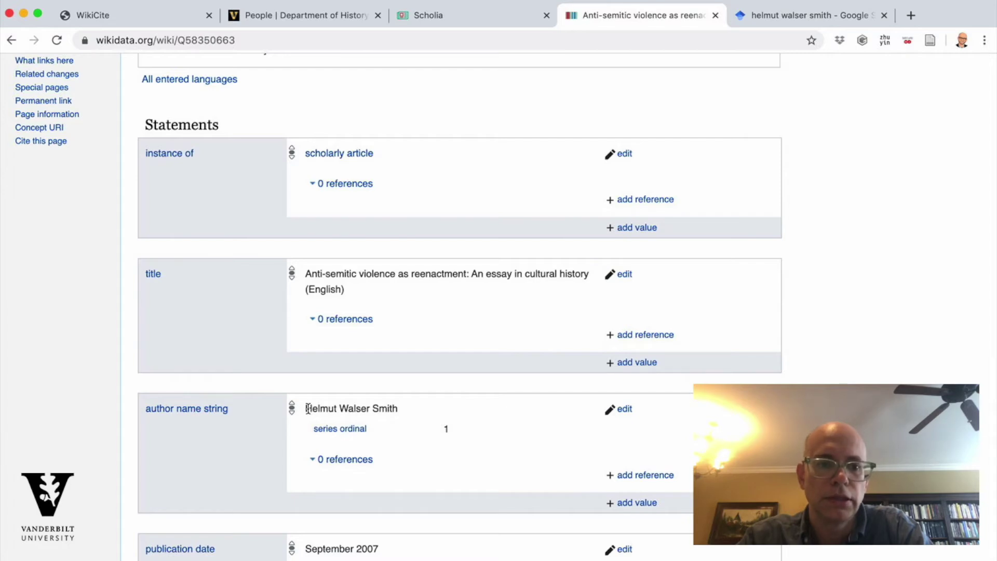
scroll(307, 408, down, 5)
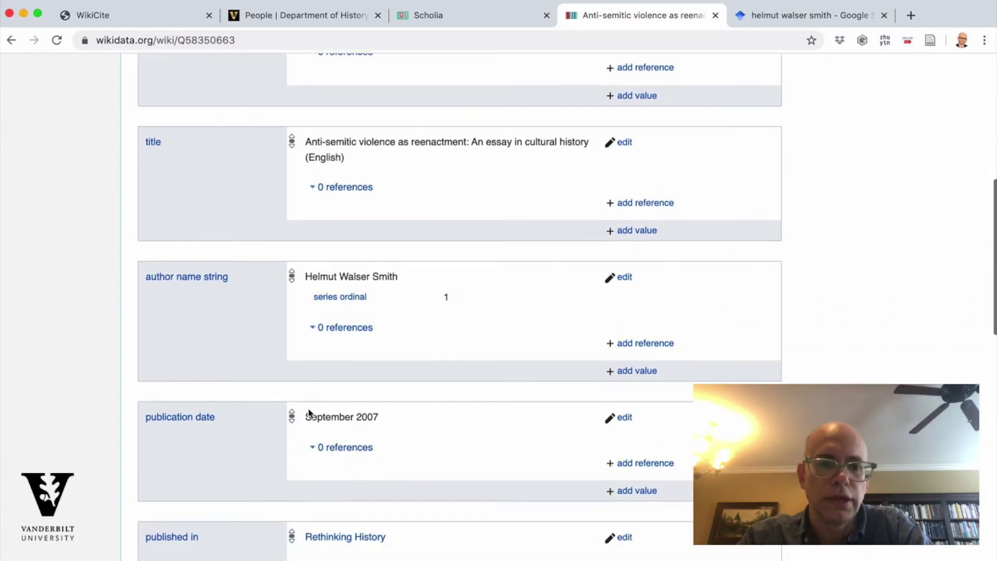
scroll(308, 407, down, 5)
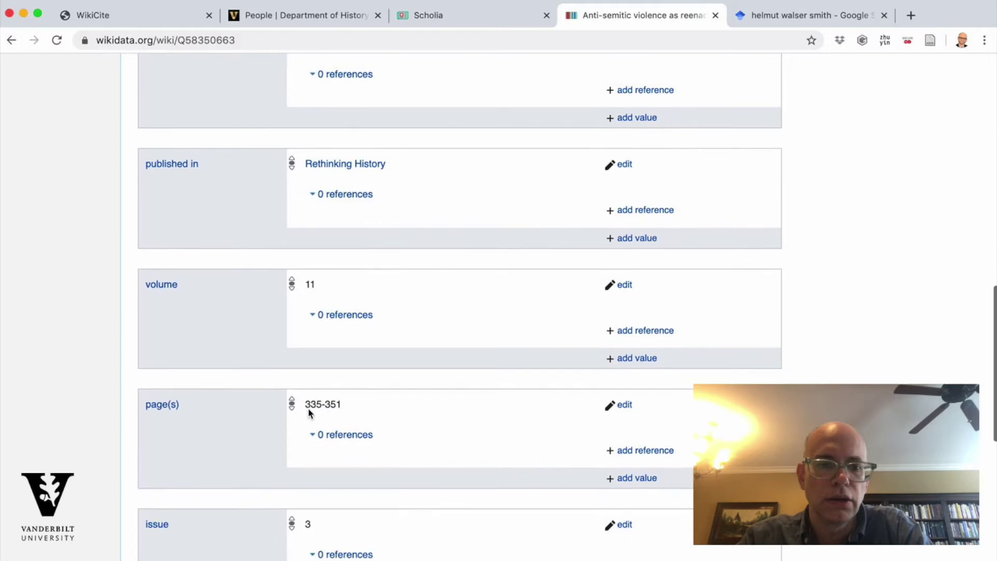
scroll(308, 407, down, 2)
scroll(308, 410, down, 2)
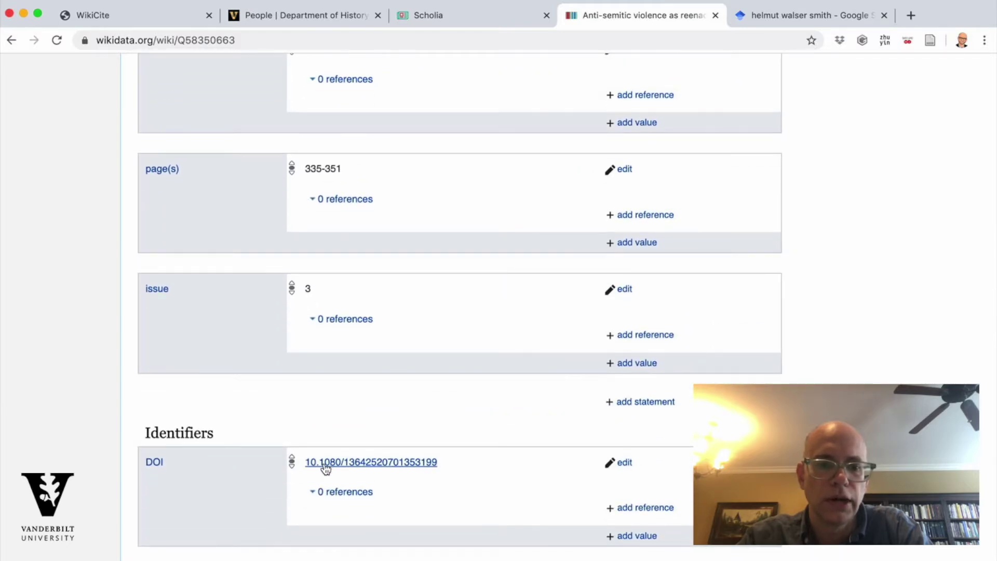
scroll(360, 358, up, 2)
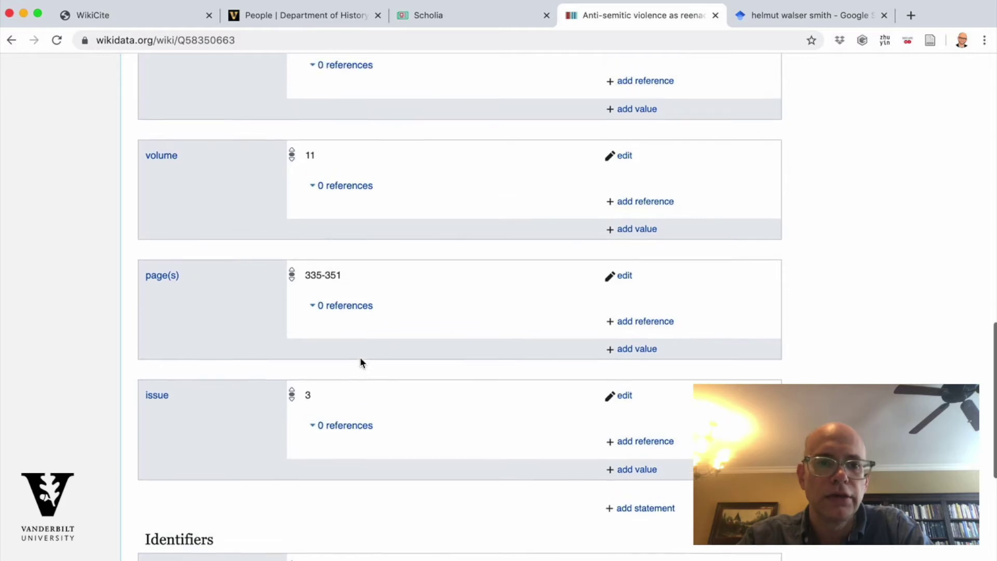
scroll(362, 362, up, 7)
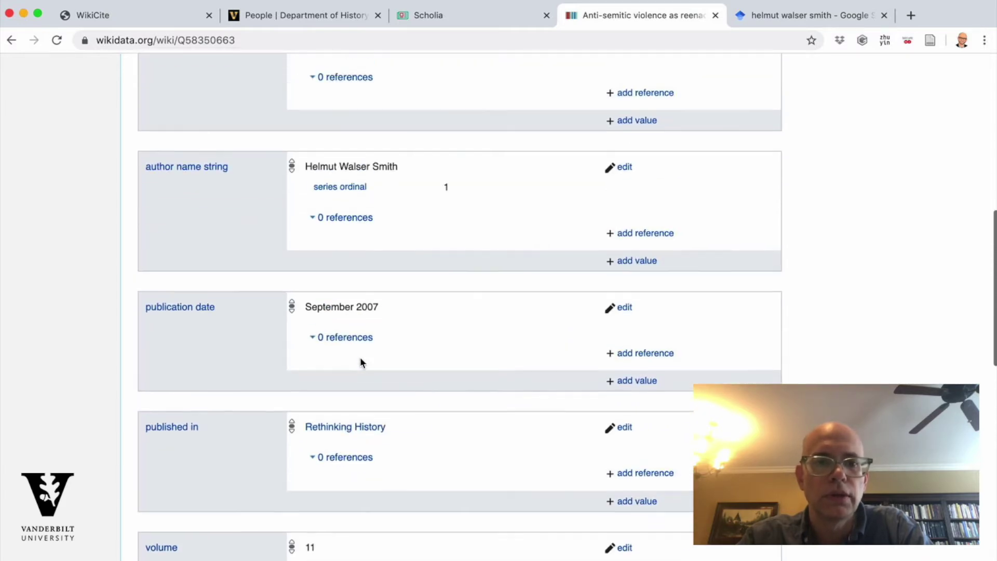
scroll(362, 362, up, 4)
scroll(362, 362, down, 5)
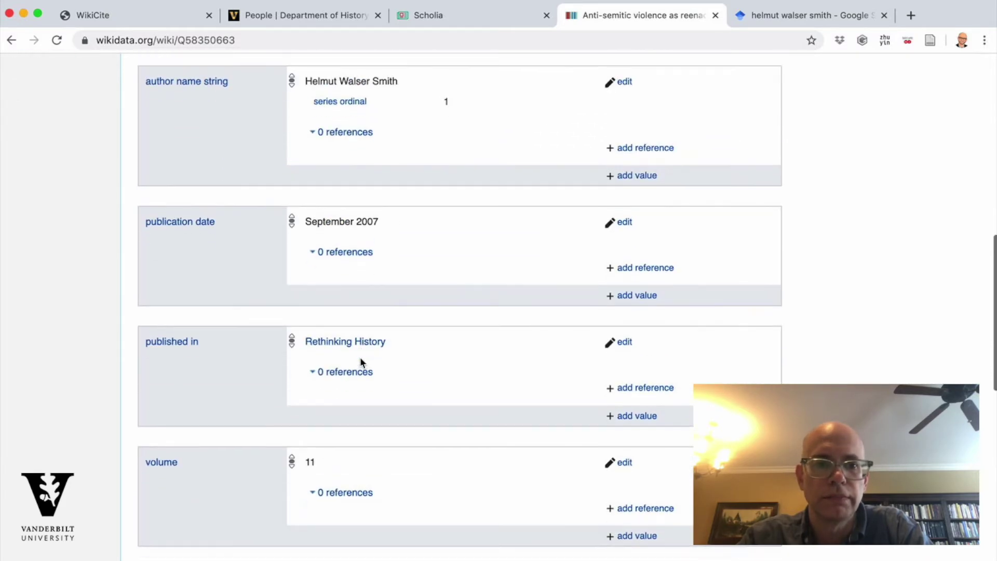
scroll(362, 362, down, 3)
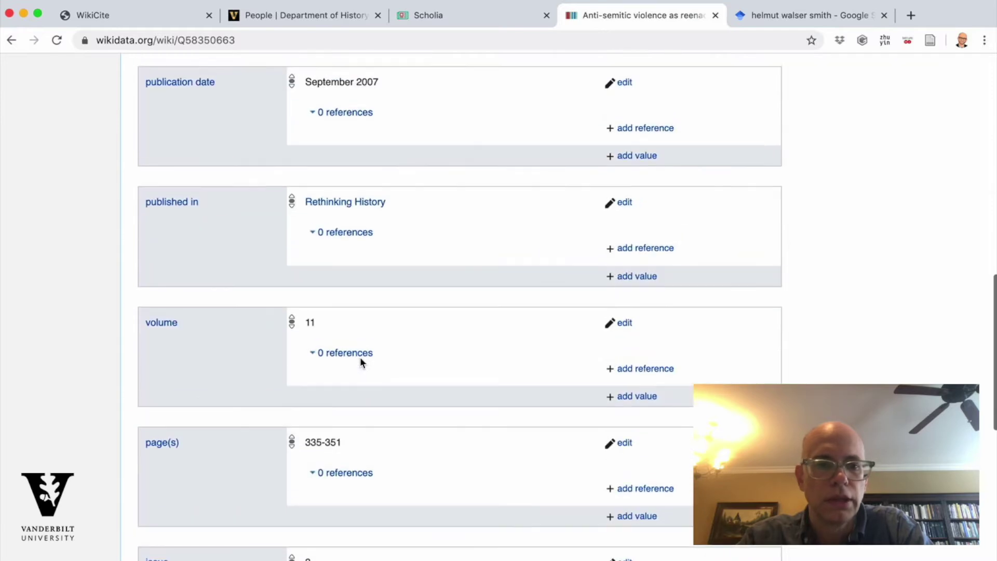
Add a new statement to the scholarly article's item using the property author.
scroll(361, 361, up, 1)
scroll(361, 362, up, 4)
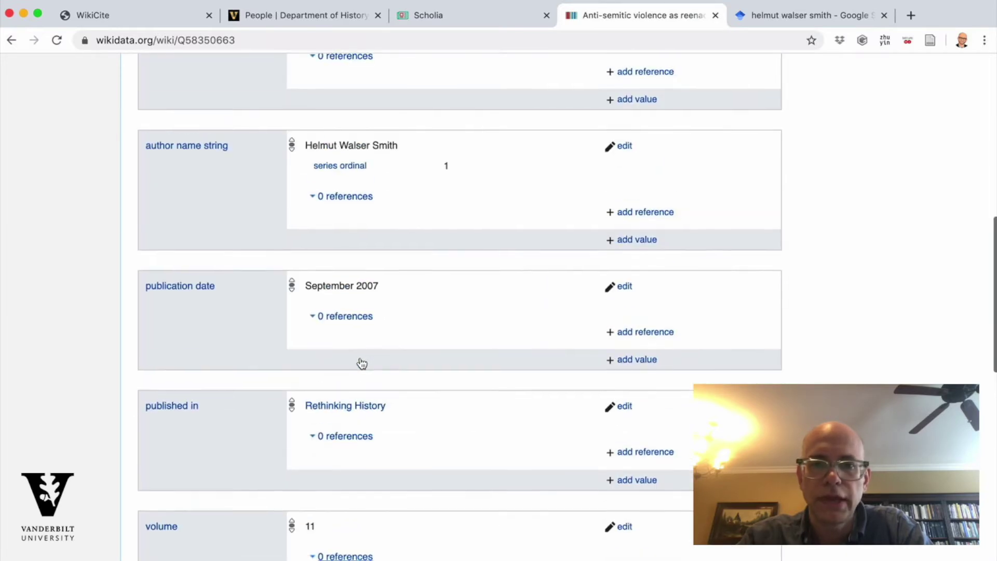
scroll(362, 362, up, 7)
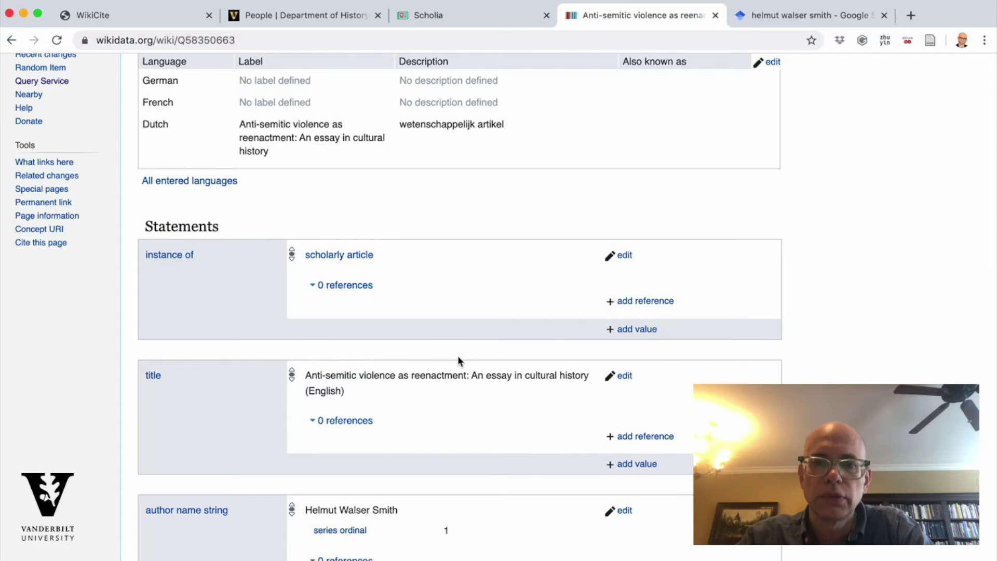
scroll(457, 355, down, 15)
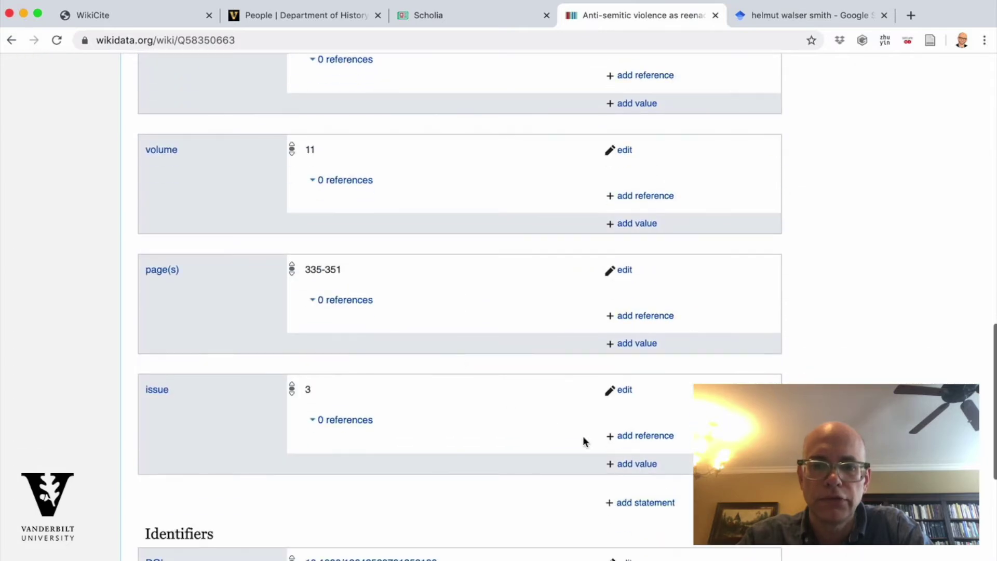
click(635, 503)
scroll(540, 443, down, 1)
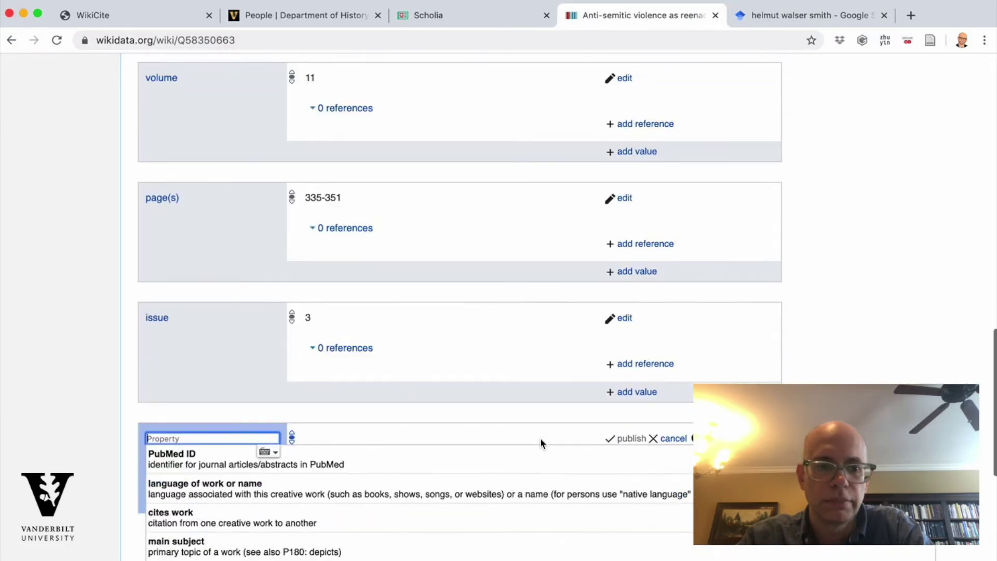
scroll(540, 442, down, 2)
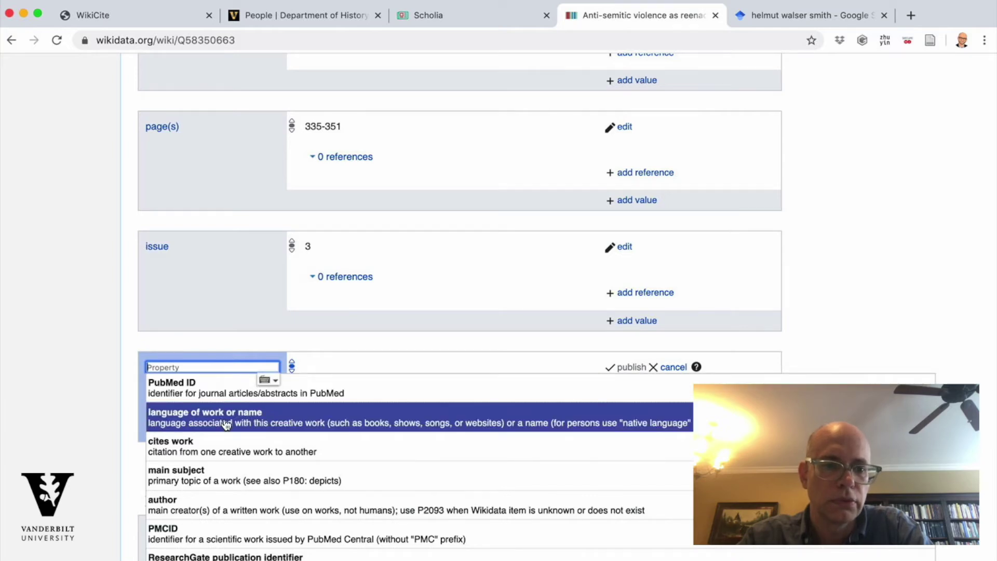
click(209, 506)
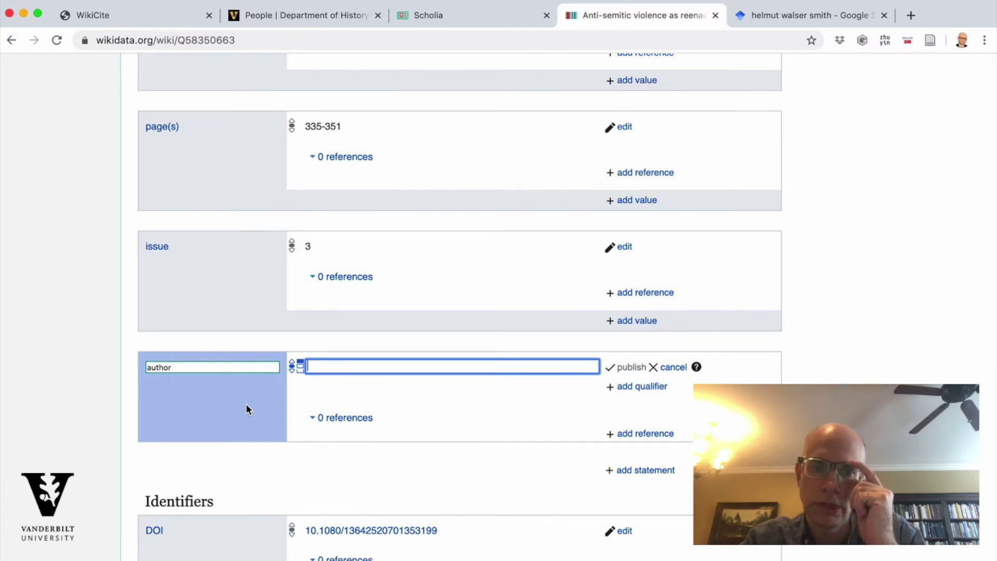
Set the author value to the historian's existing Wikidata item, described as Professor of History and German Studies, and publish the statement.
text(He)
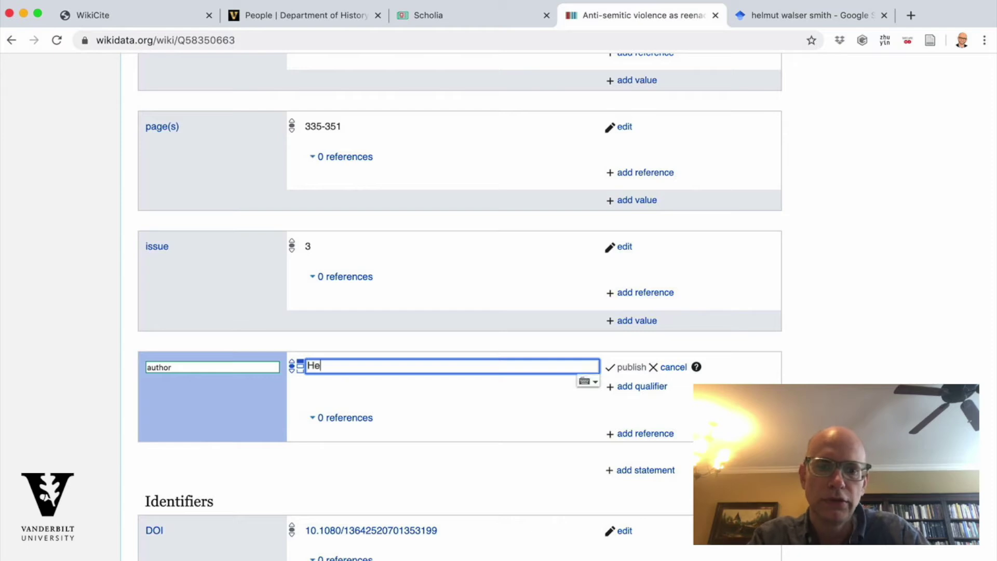
text(lmut Walster)
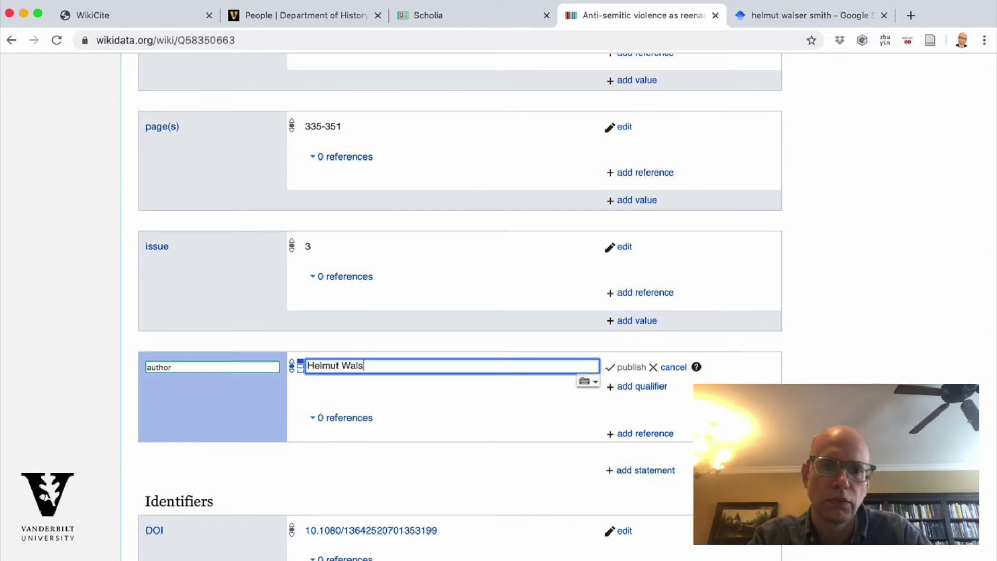
key(BackSpace)
key(BackSpace)
key(BackSpace)
key(BackSpace)
key(BackSpace)
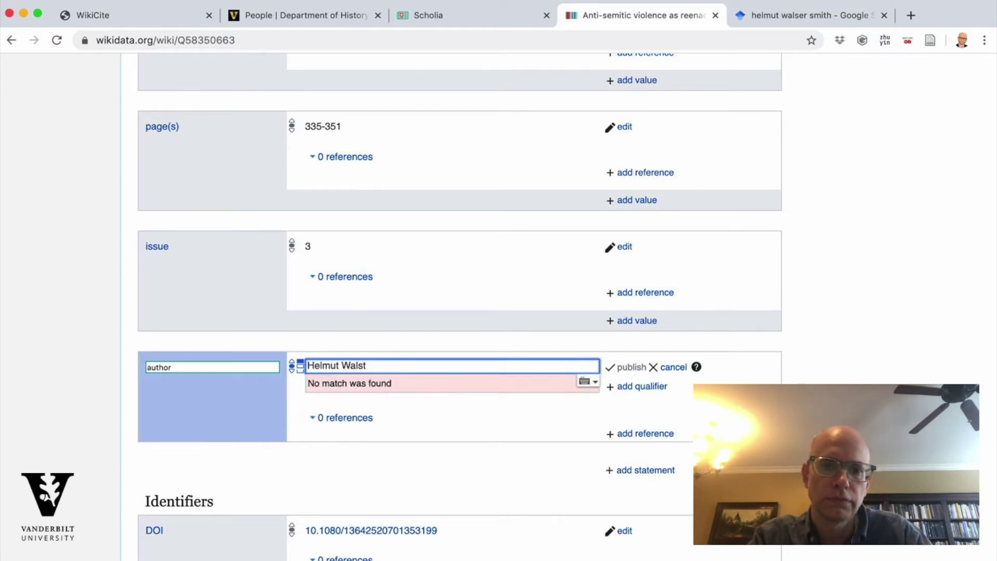
text(er)
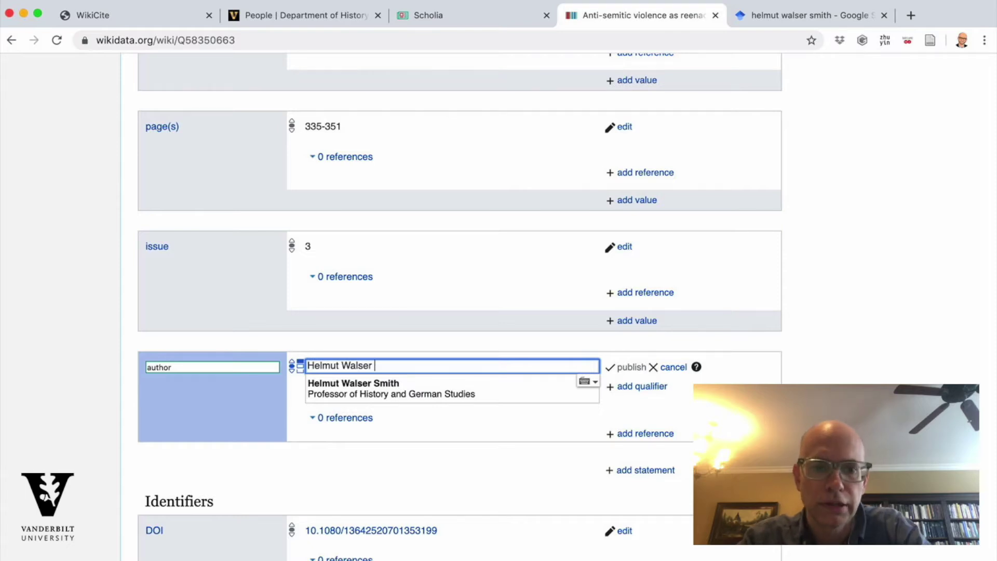
click(325, 393)
click(633, 368)
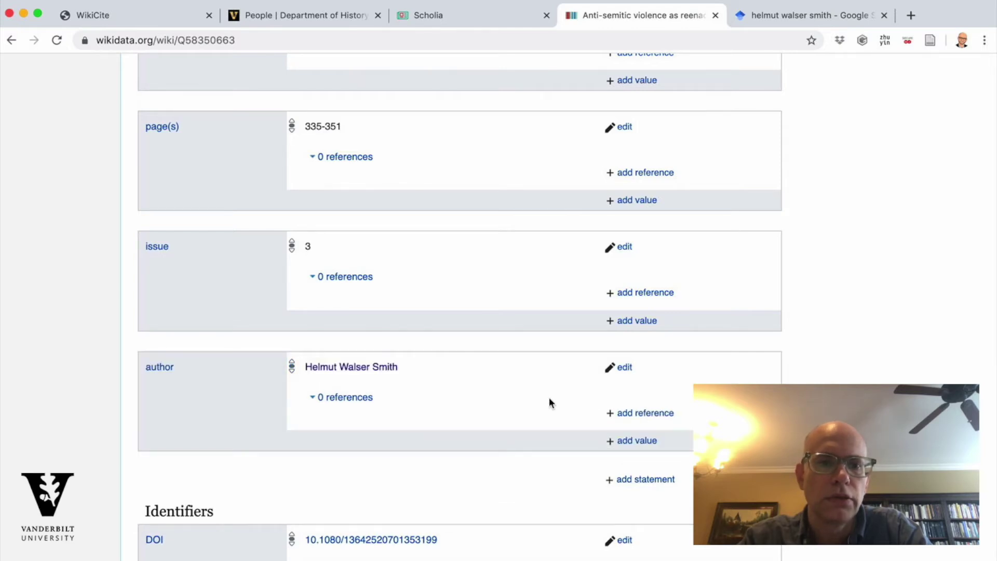
Follow the author link to the historian's item, then return to the article and review its statements up to the heading.
click(380, 368)
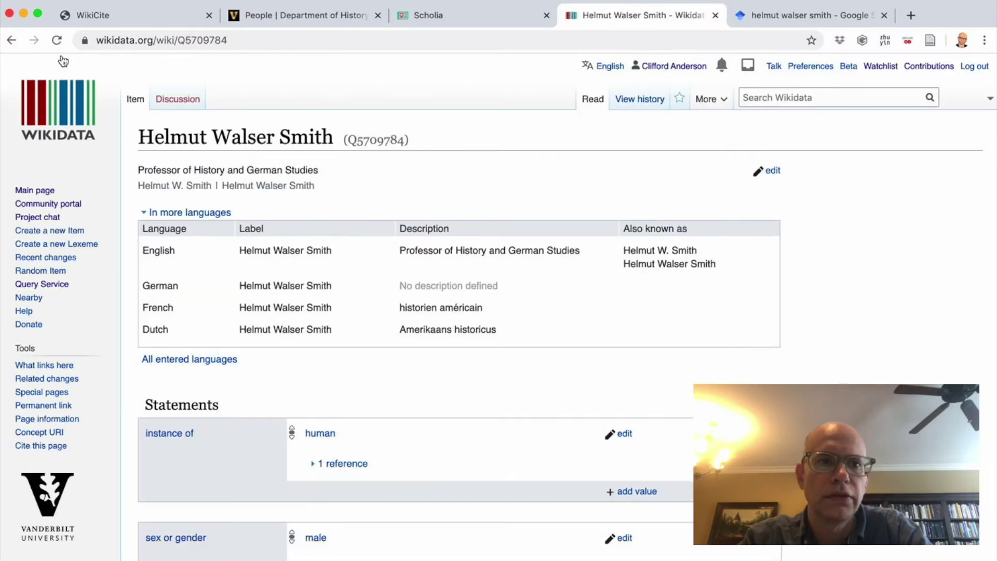
click(11, 40)
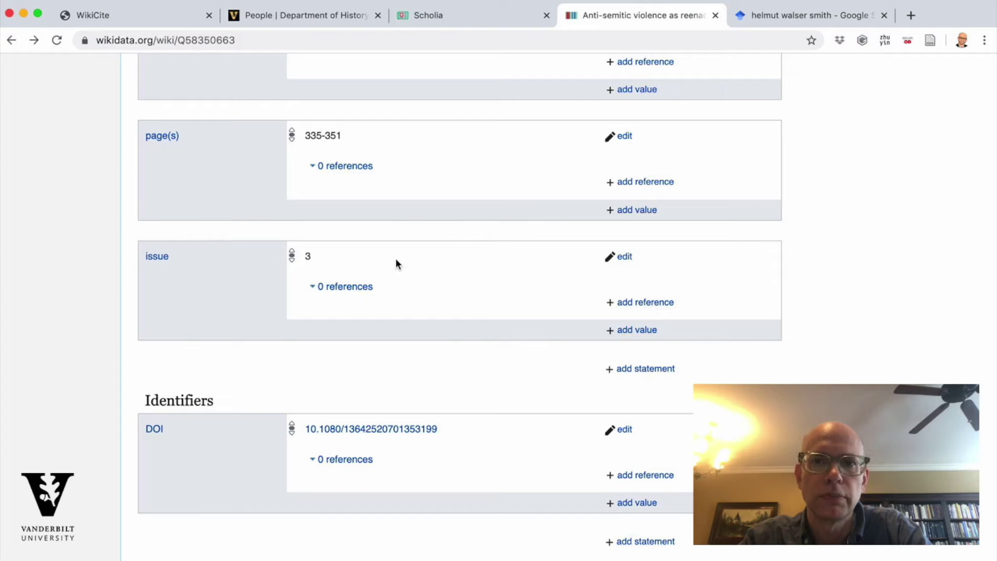
scroll(395, 262, up, 5)
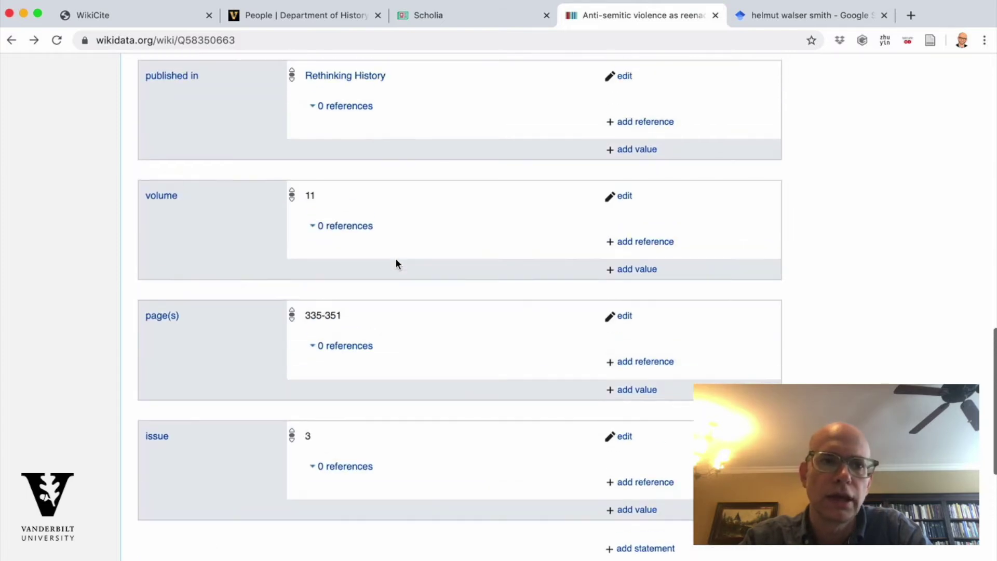
scroll(396, 262, up, 1)
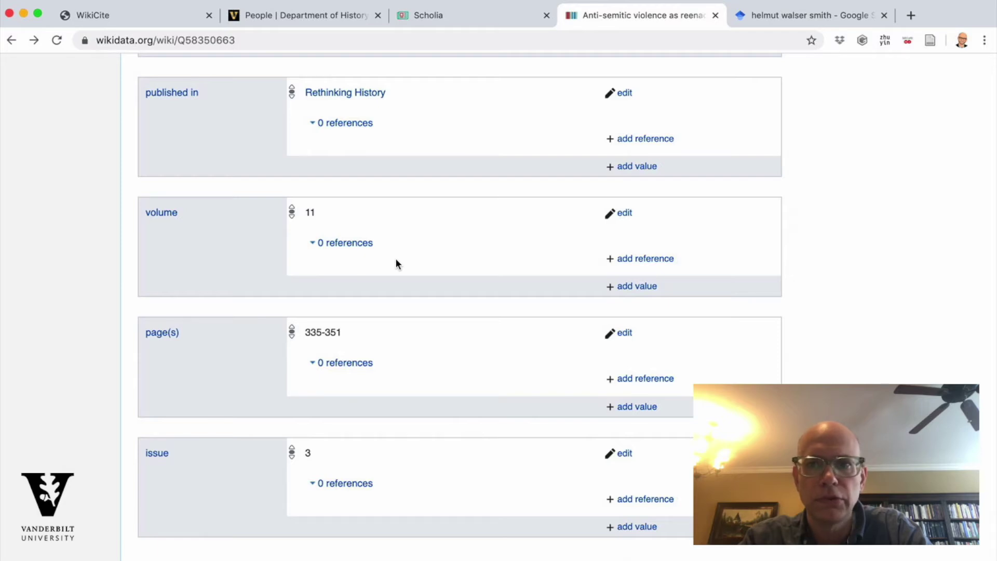
scroll(396, 264, up, 20)
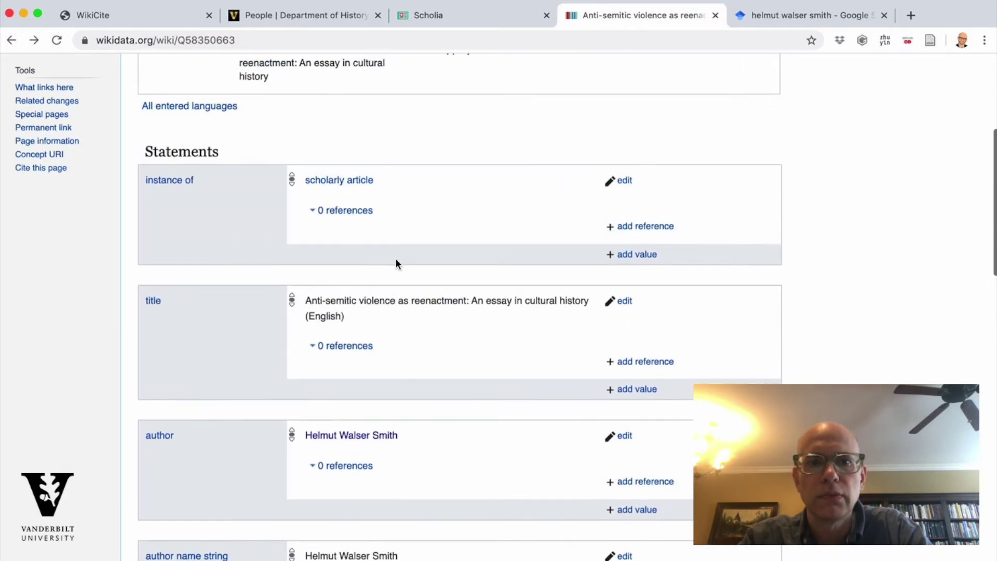
scroll(590, 139, up, 7)
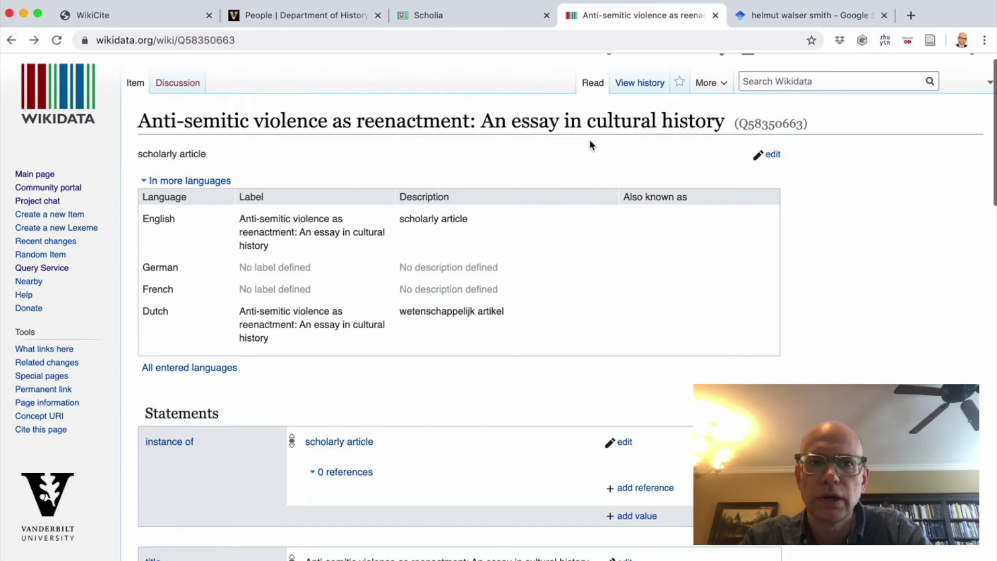
scroll(589, 139, down, 1)
scroll(590, 139, up, 1)
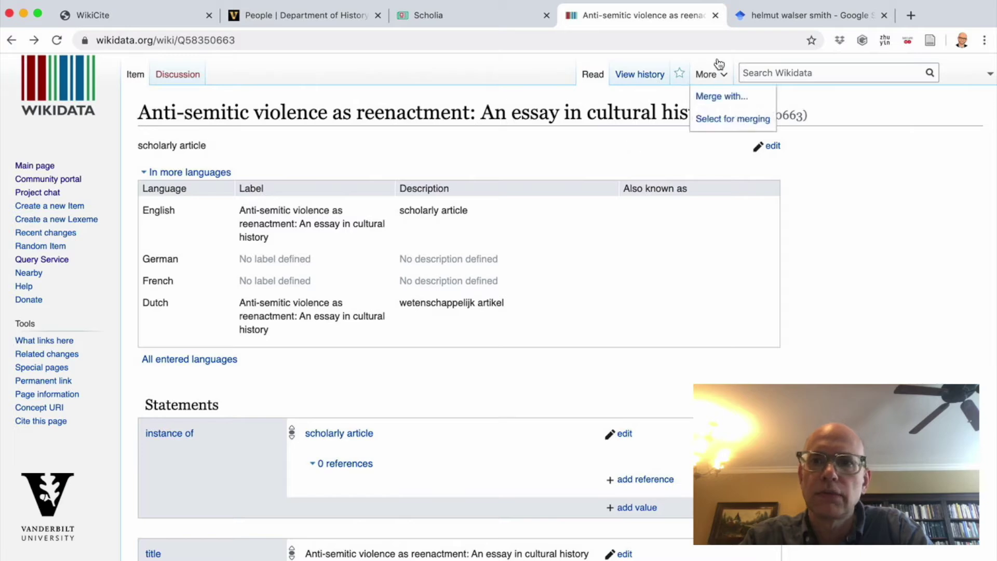
Switch to Google Scholar and browse the first two pages of search results for the historian's publications.
click(757, 15)
scroll(627, 254, down, 3)
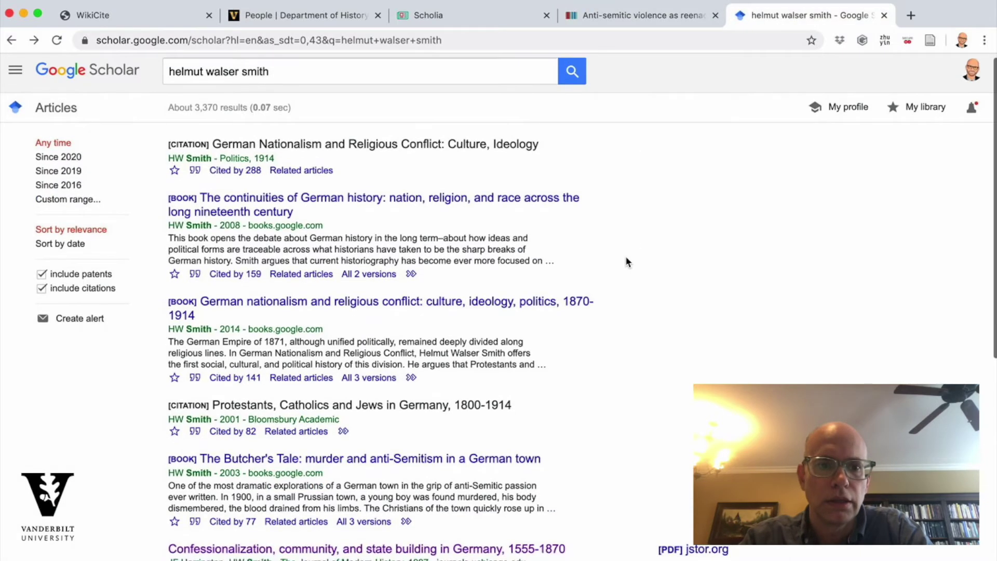
scroll(627, 261, down, 10)
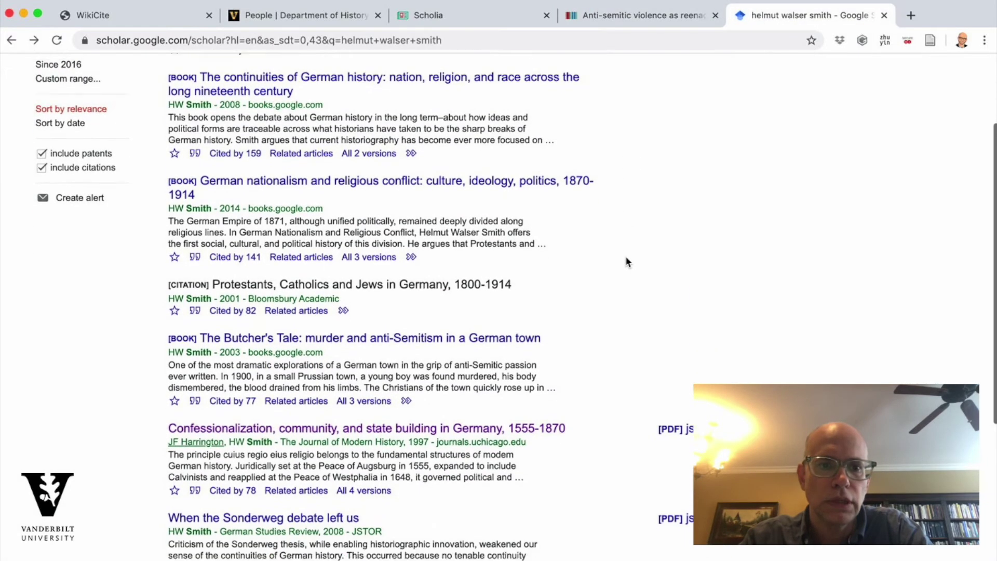
scroll(627, 262, down, 4)
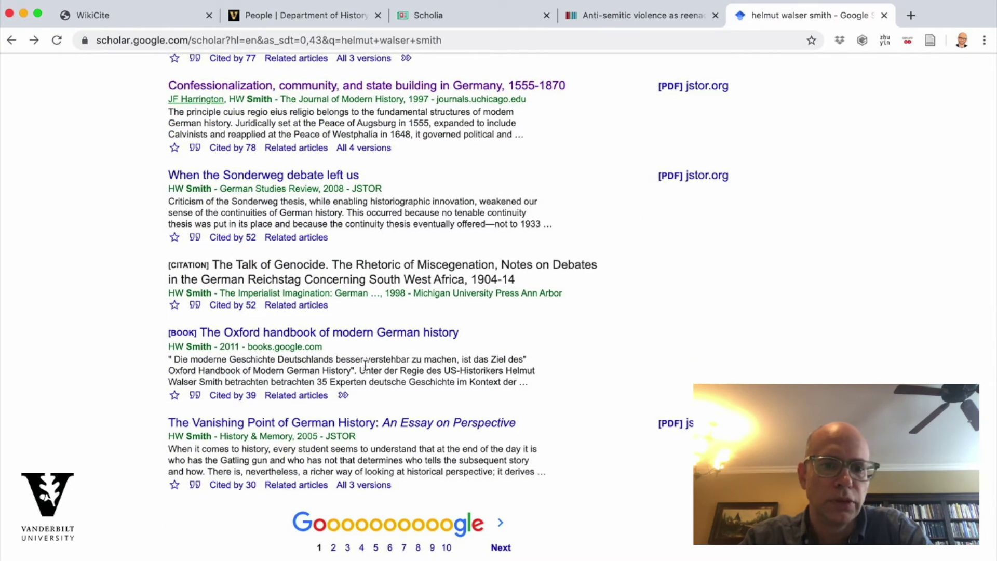
scroll(507, 344, down, 1)
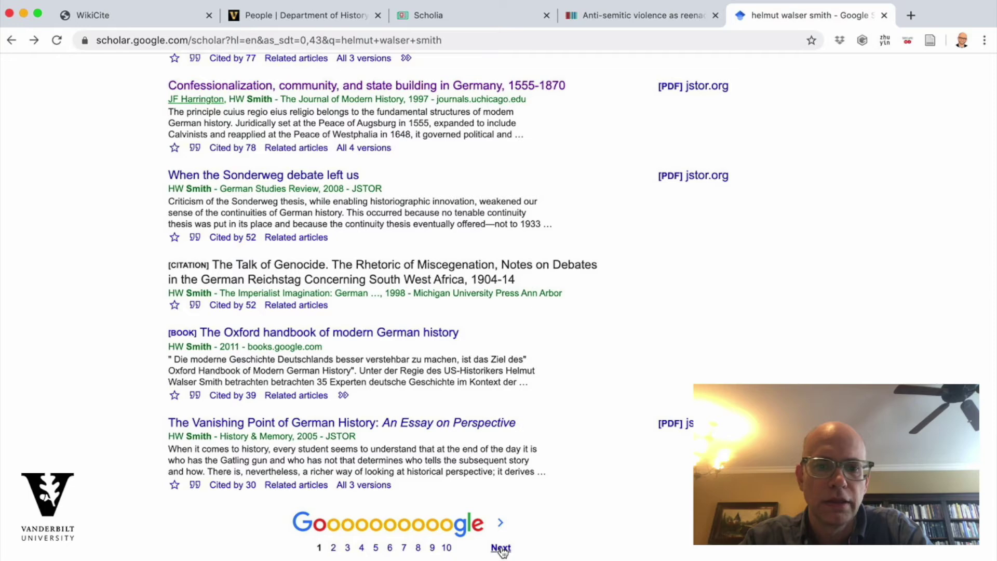
click(501, 546)
scroll(500, 483, down, 6)
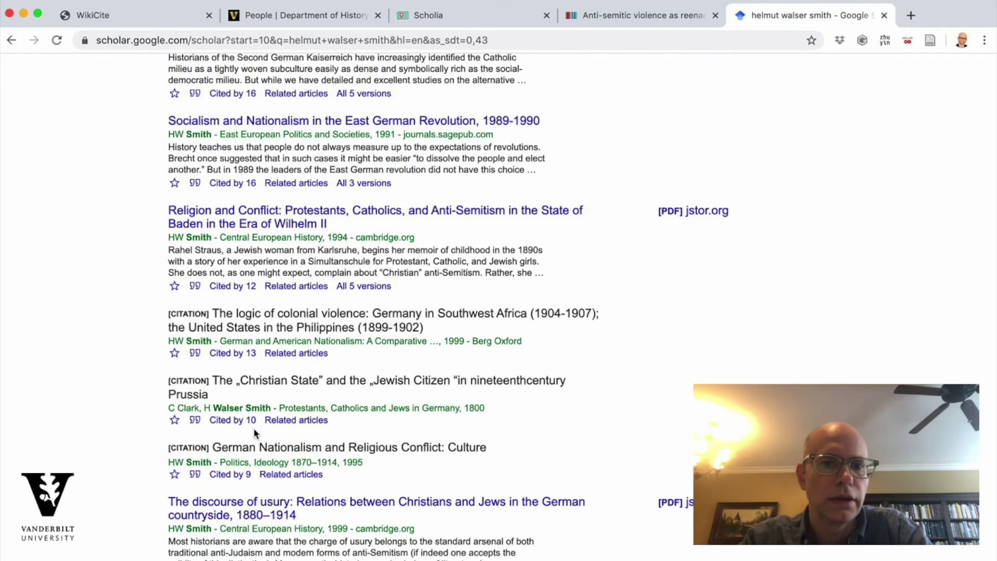
scroll(121, 419, up, 3)
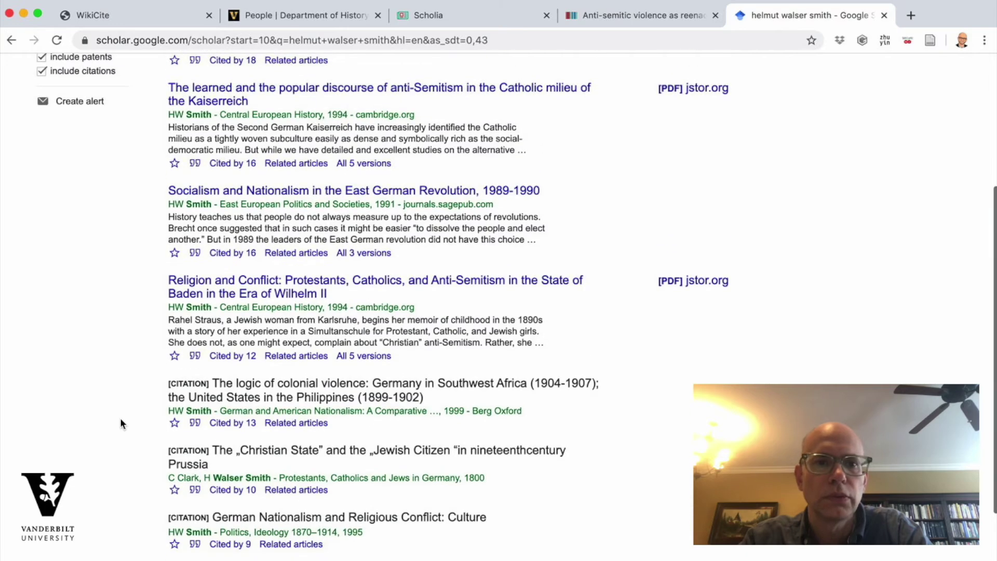
scroll(120, 420, up, 10)
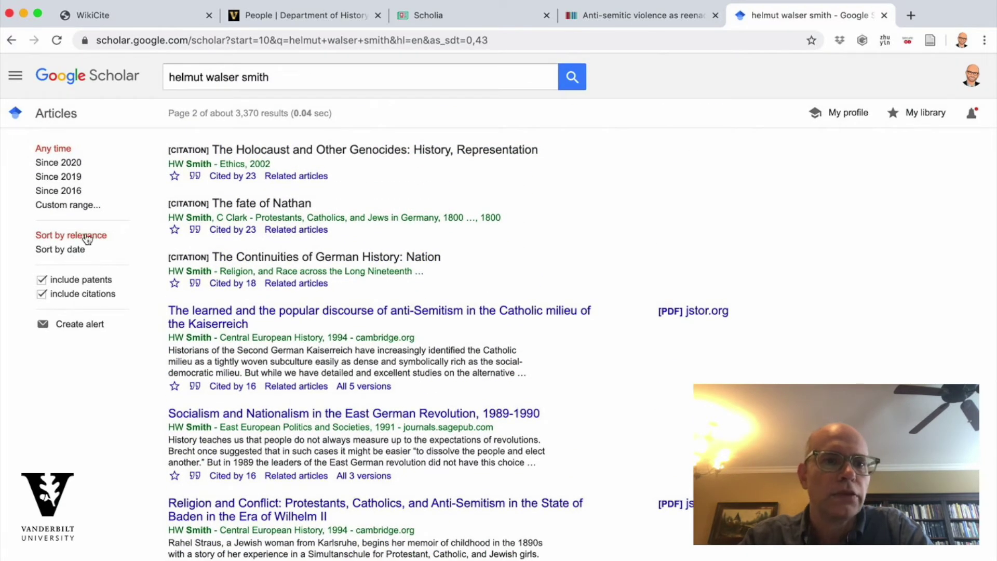
Return to the first results page and open the article "Confessionalization, community, and state building in Germany, 1555-1870" on the journal's site.
click(11, 40)
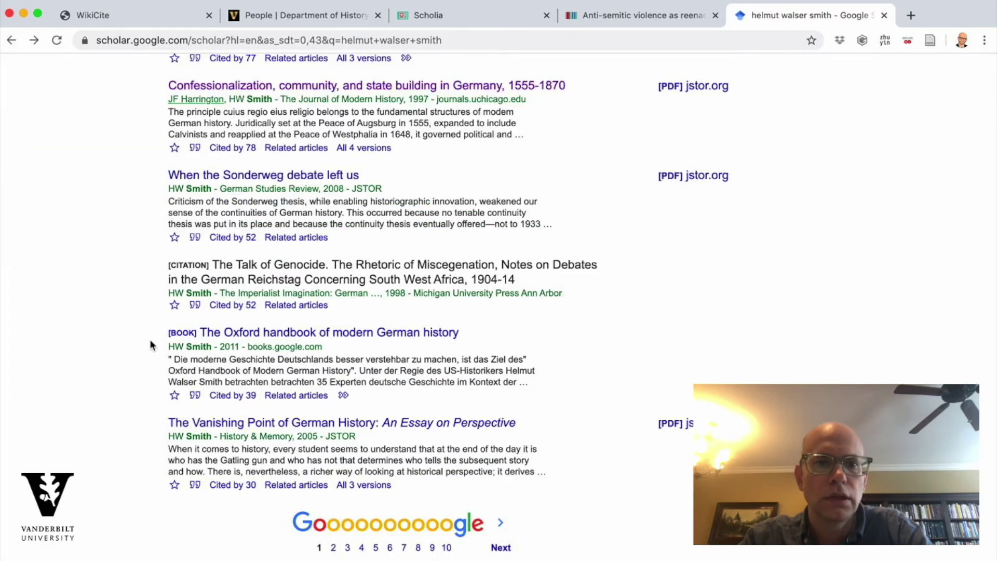
scroll(150, 340, up, 4)
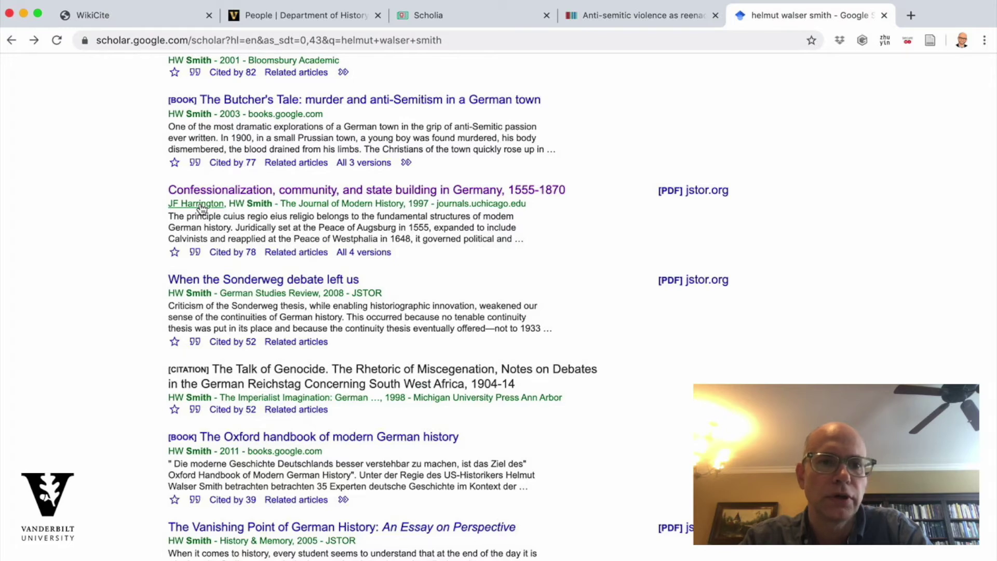
click(250, 191)
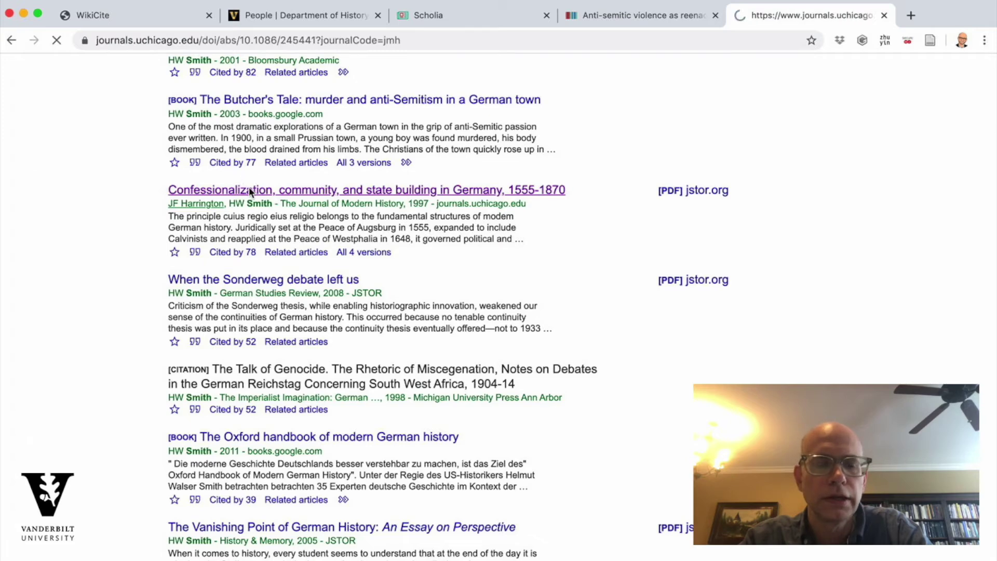
scroll(76, 444, down, 5)
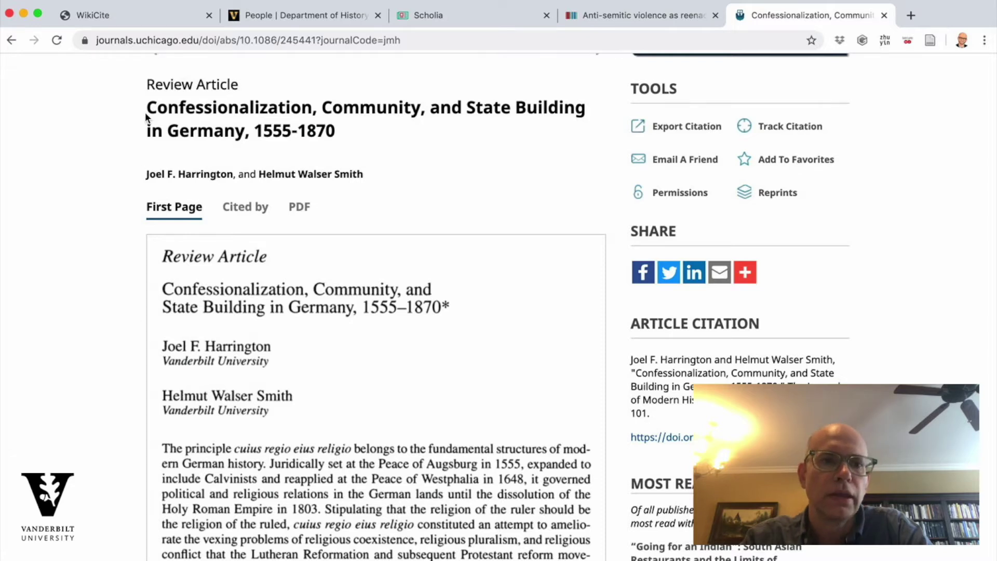
Copy the full article title "Confessionalization, Community, and State Building in Germany, 1555-1870" and search Wikidata for it.
drag(147, 107, 341, 132)
key(super+c)
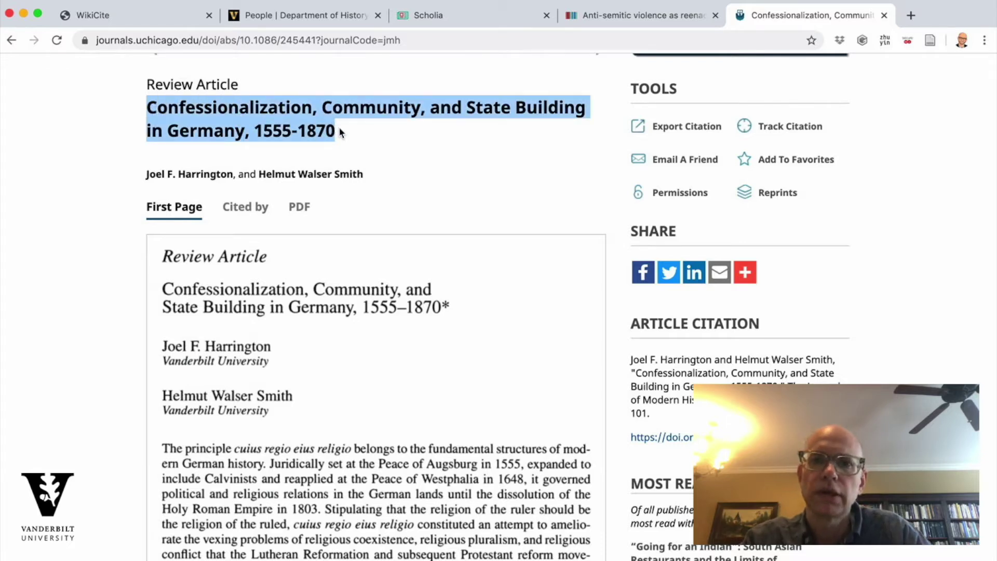
click(628, 15)
click(743, 75)
key(super+v)
key(Return)
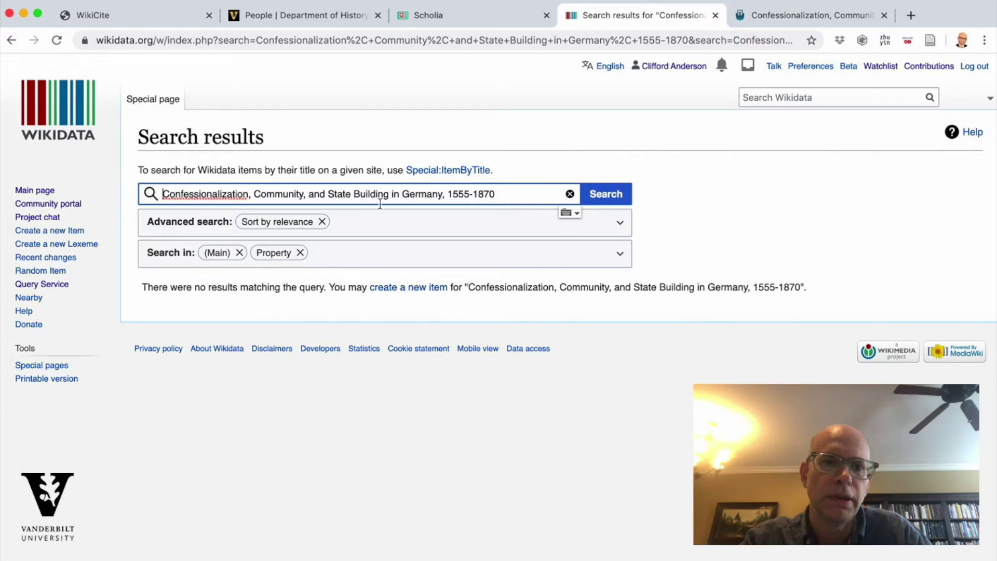
Repeat the Wikidata search without the date range "1555-1870" and open the form for creating a new item.
drag(444, 195, 500, 194)
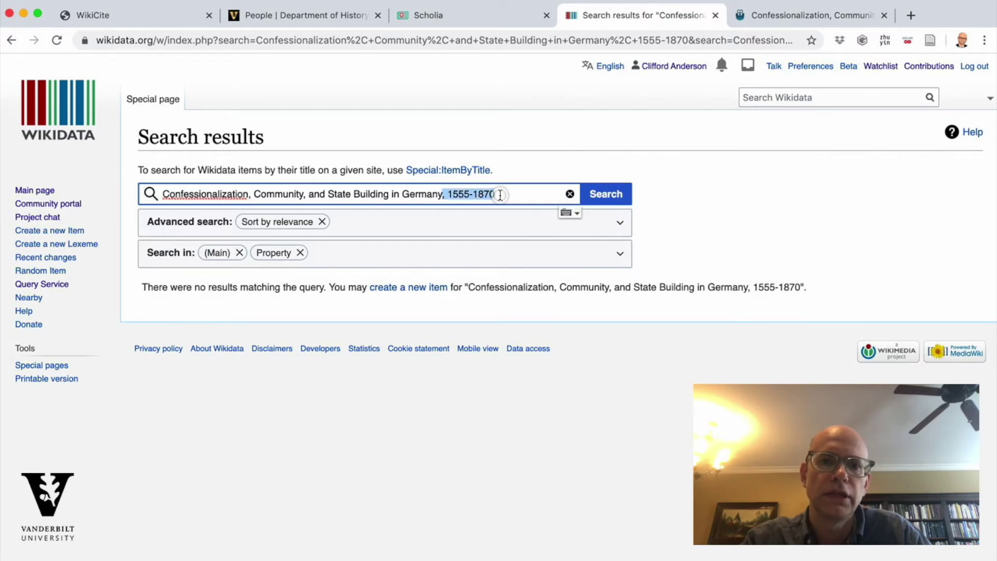
key(BackSpace)
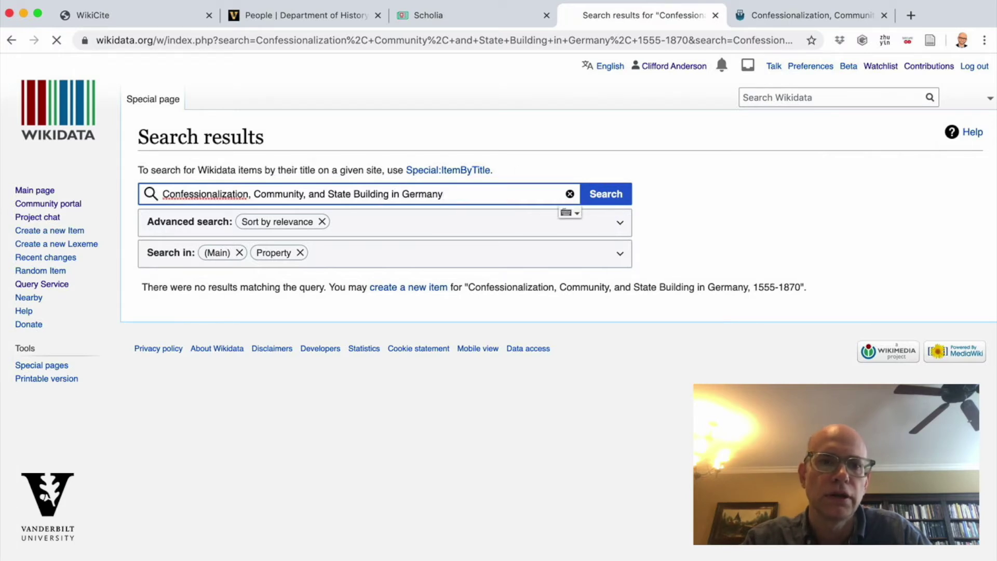
key(Return)
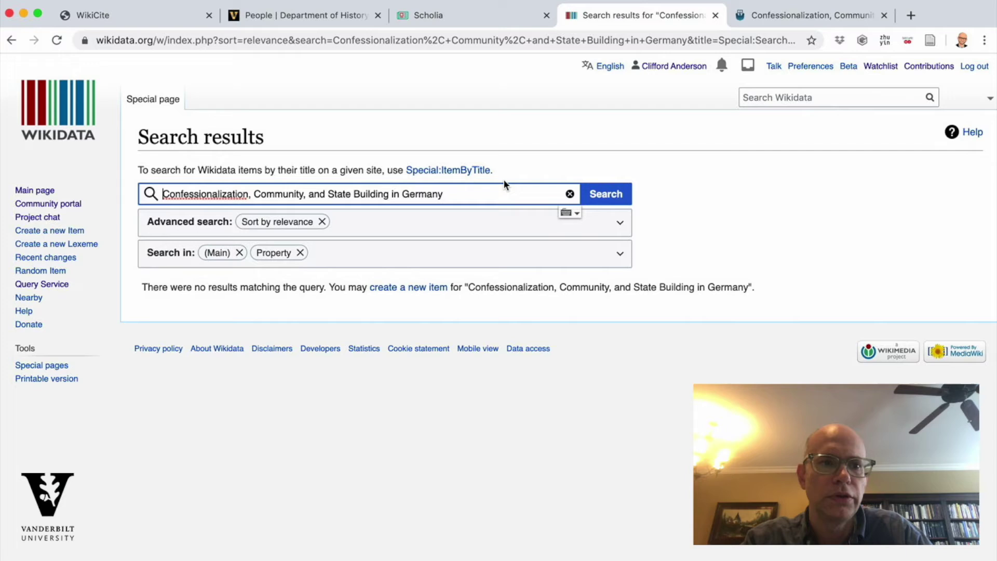
click(72, 233)
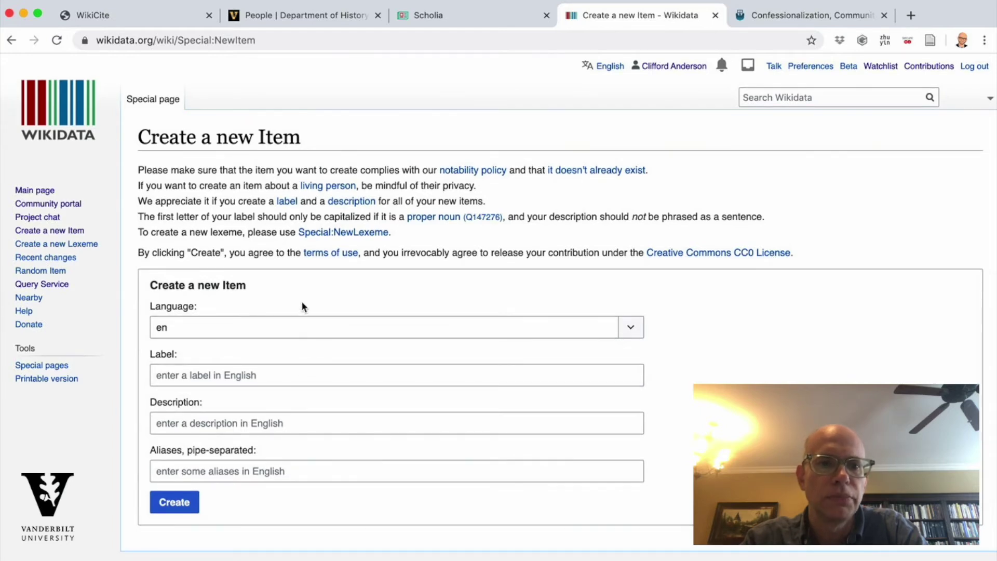
Enter the copied article title as the new item's label in sentence case: "Confessionalization, community, and state building in Germany, 1555-1870".
click(249, 380)
key(super+v)
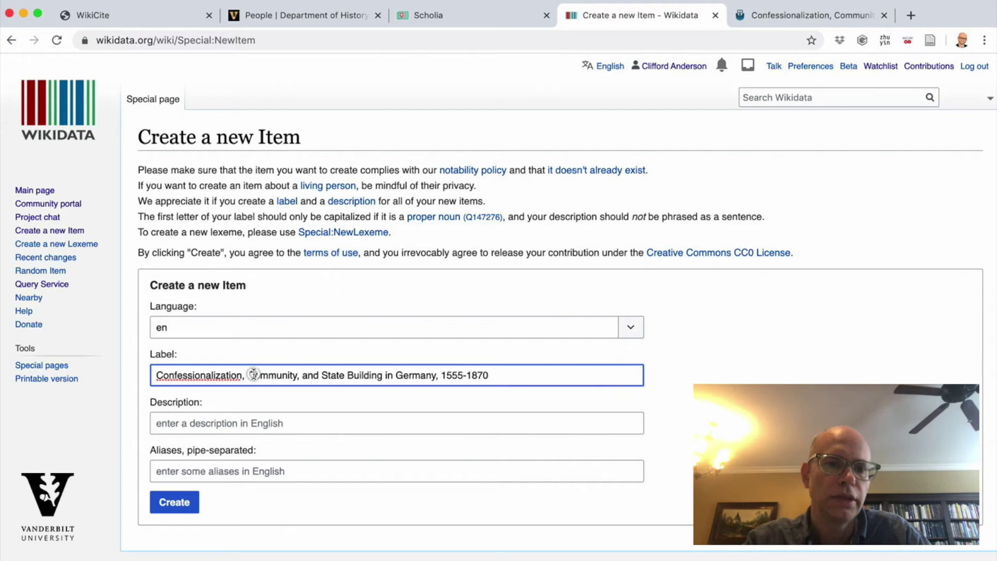
click(254, 374)
key(BackSpace)
text(c)
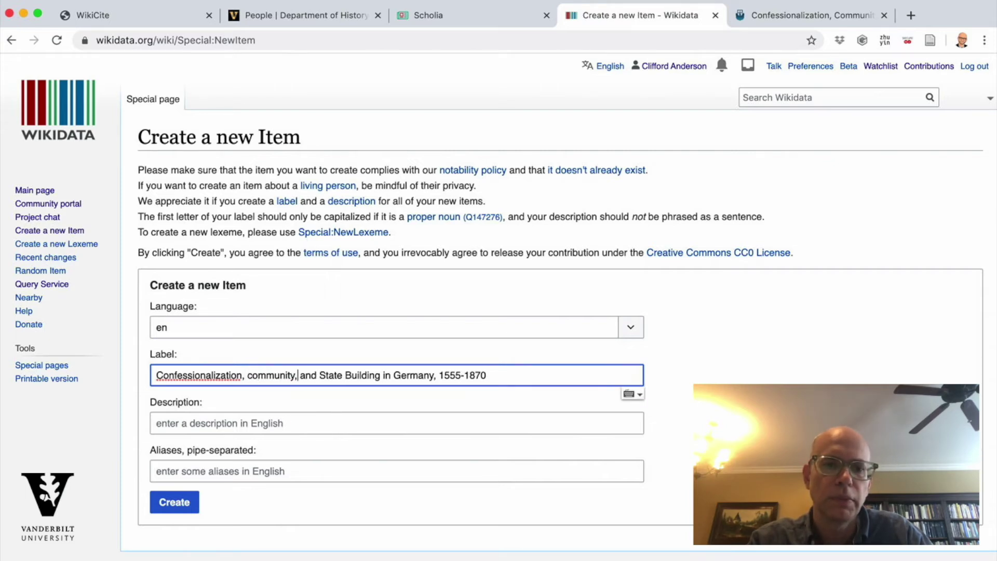
click(325, 375)
key(BackSpace)
text(s)
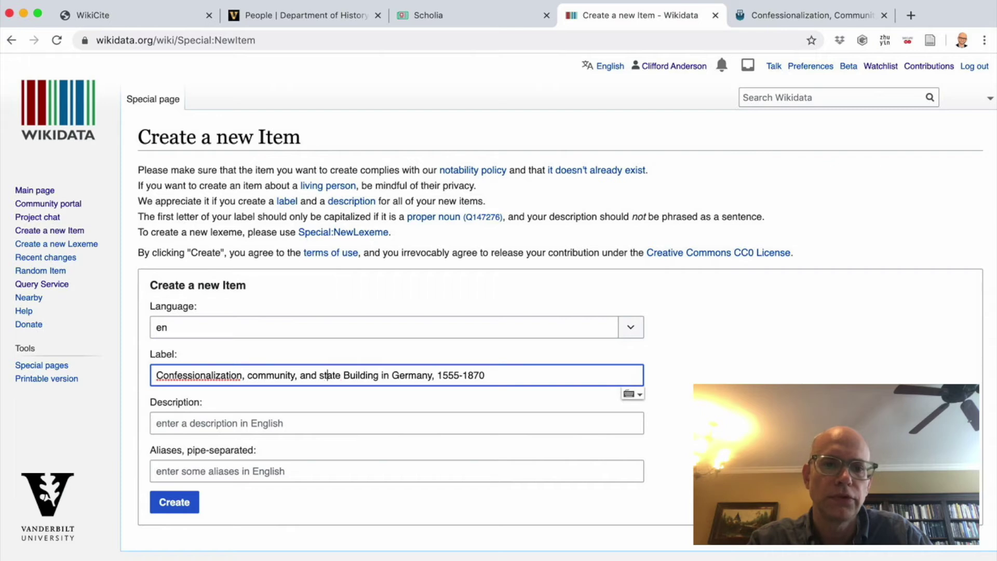
click(350, 375)
key(BackSpace)
text(b)
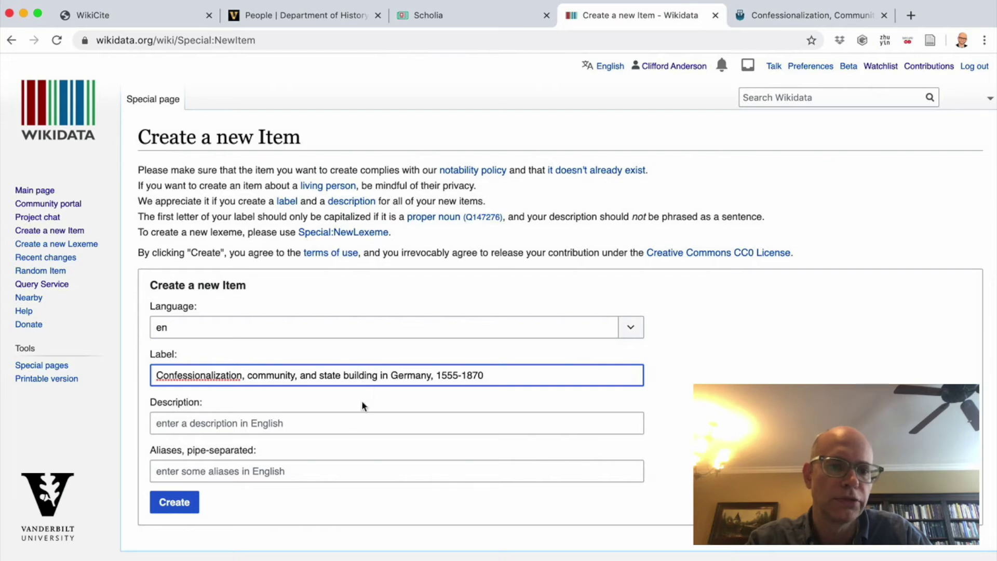
Describe the new item as "scholarly article" and create it.
click(351, 423)
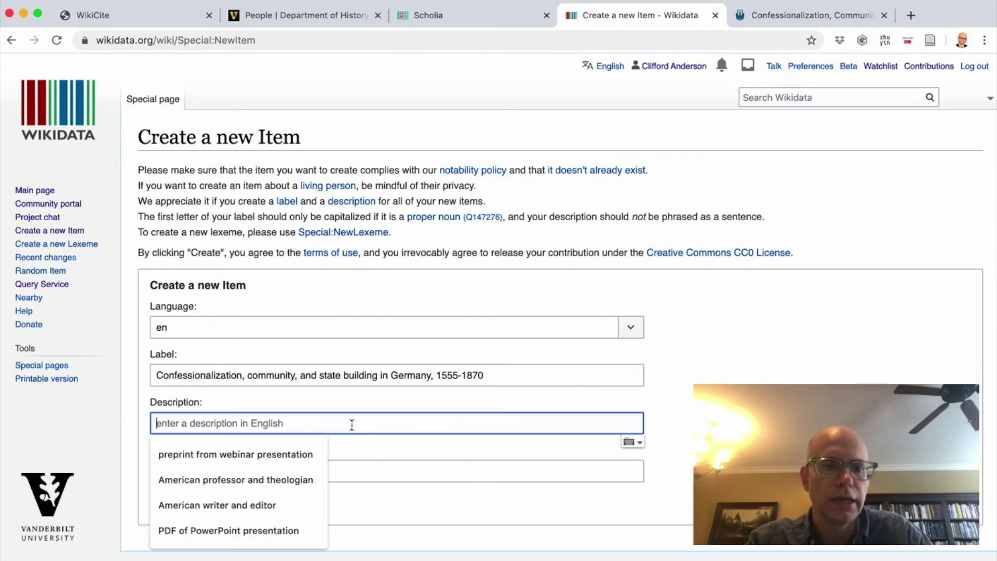
text(scholarly article)
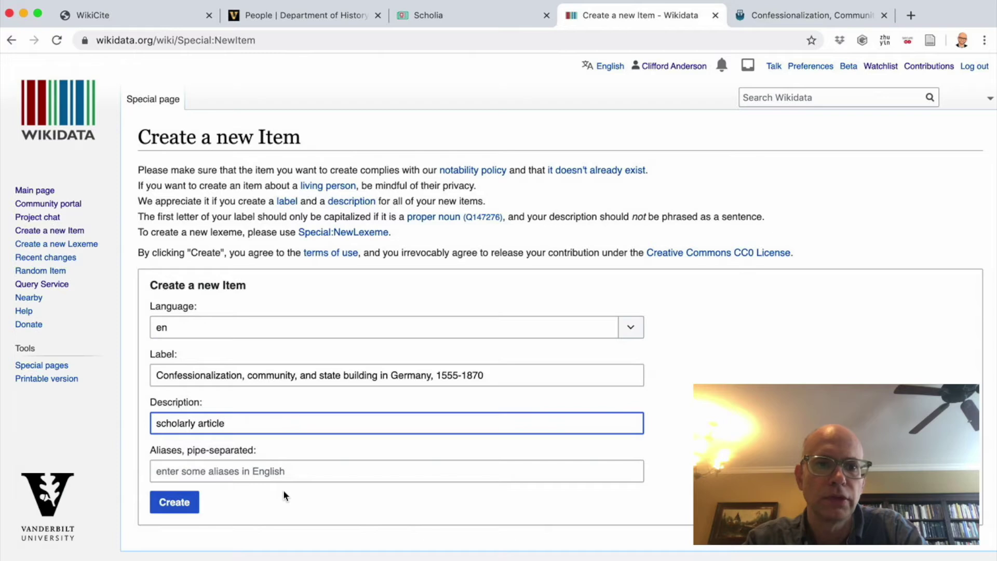
click(188, 502)
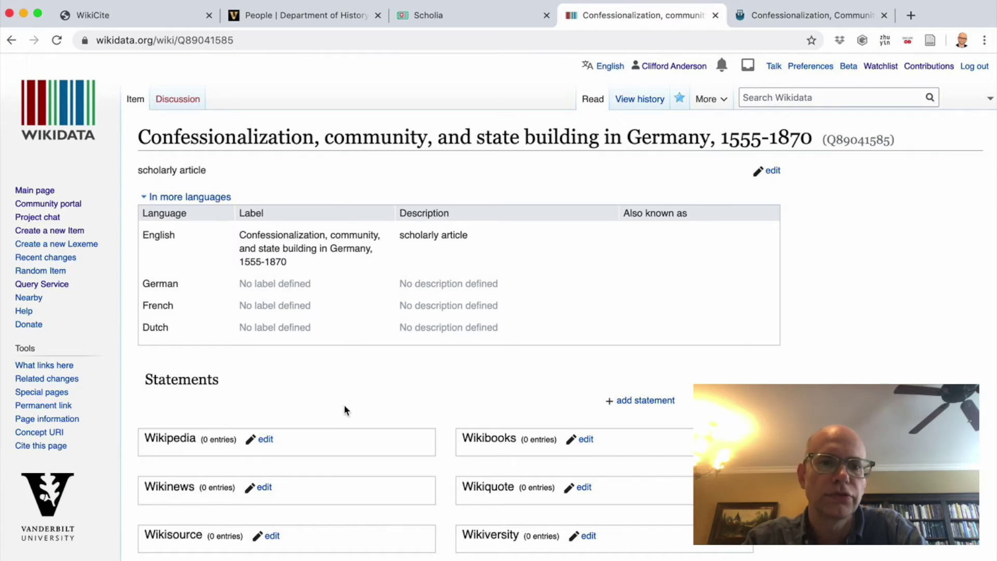
Add an author statement to the article item with the historian's existing Wikidata item as value, and publish it.
scroll(344, 409, down, 1)
scroll(345, 410, down, 5)
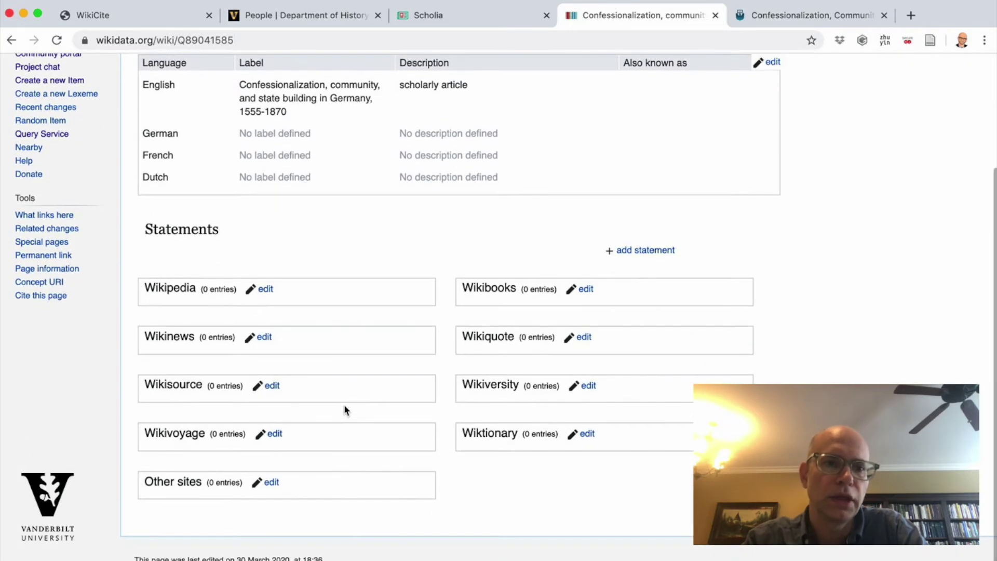
scroll(344, 406, up, 4)
scroll(344, 410, down, 1)
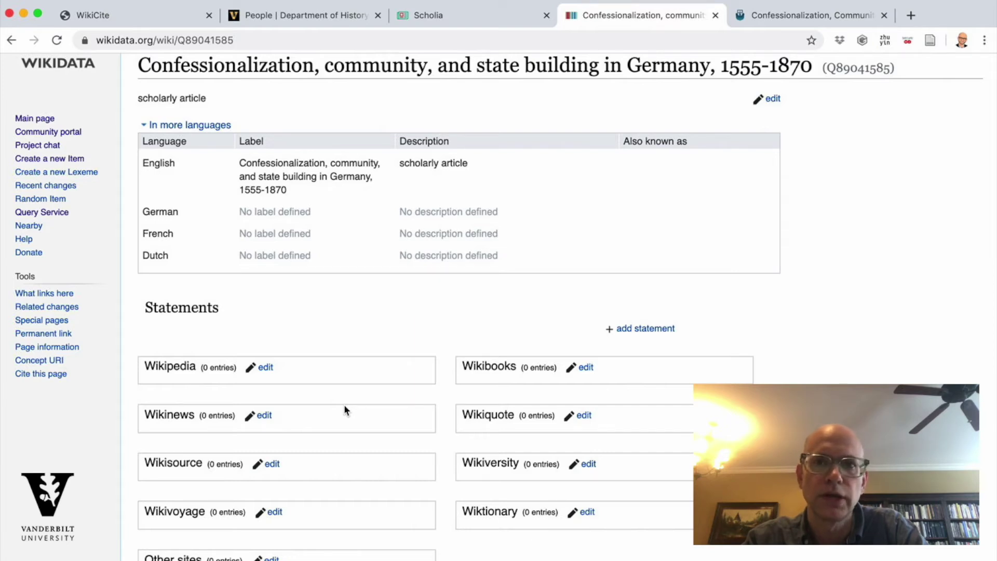
click(641, 329)
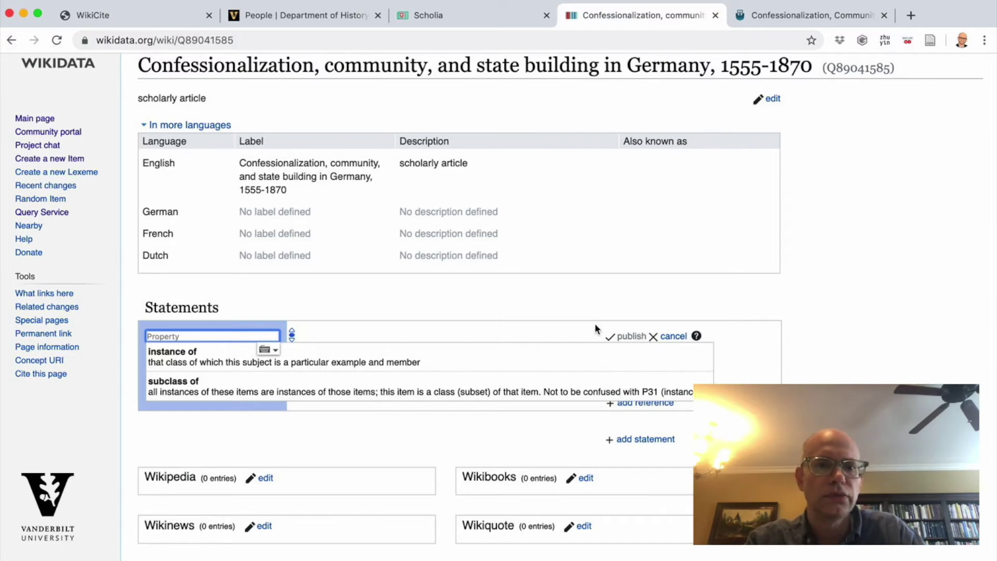
text(au)
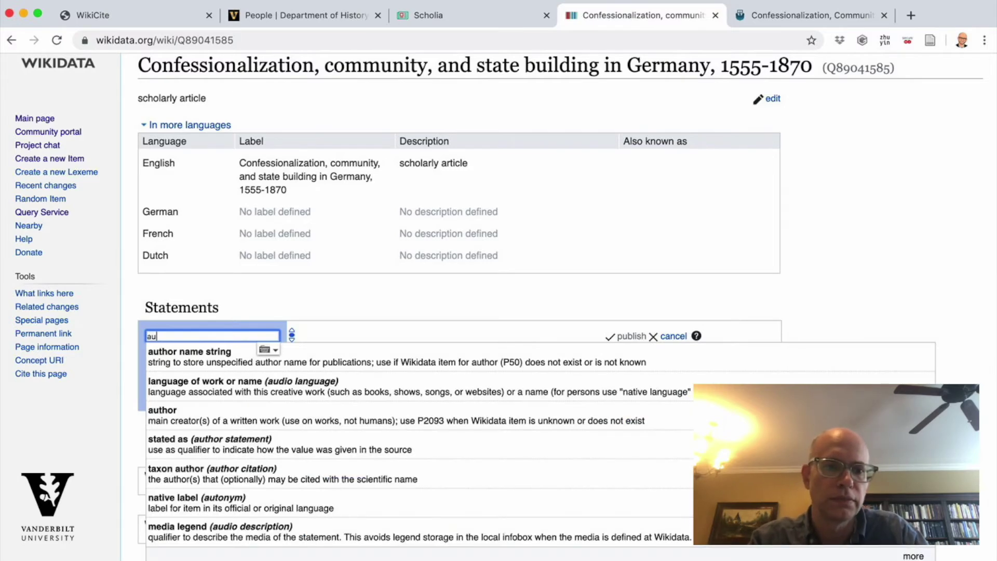
click(371, 422)
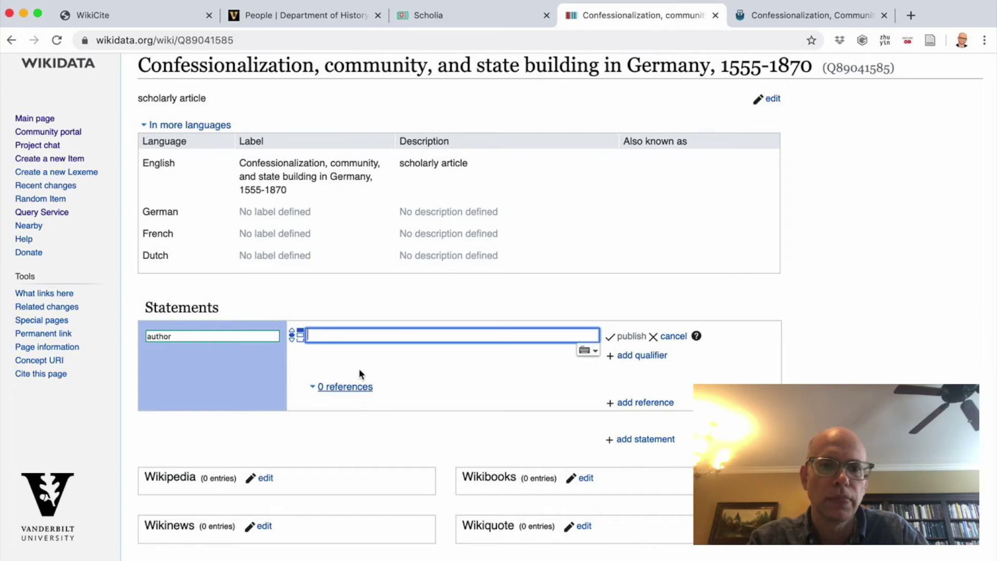
text(helm)
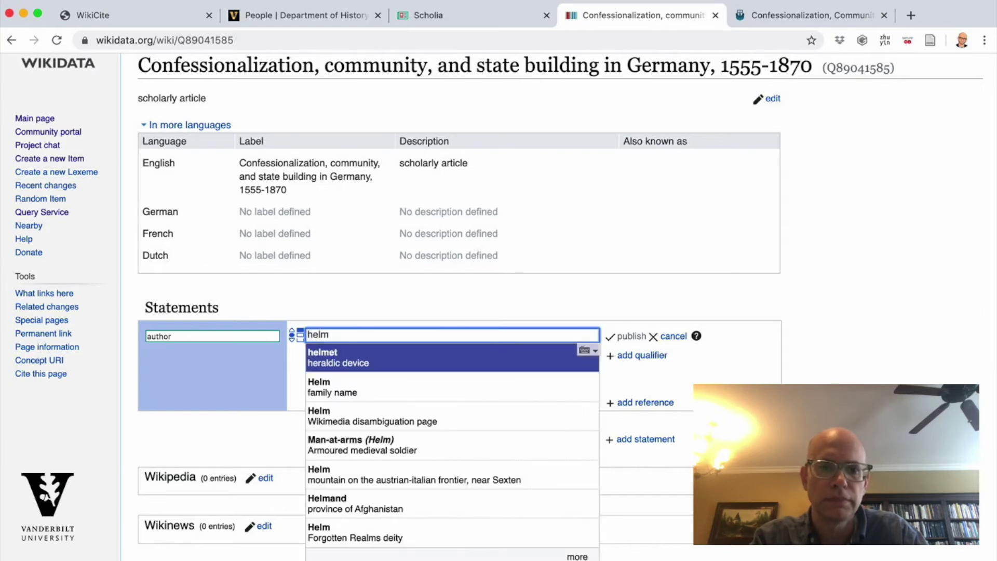
text(ut wals)
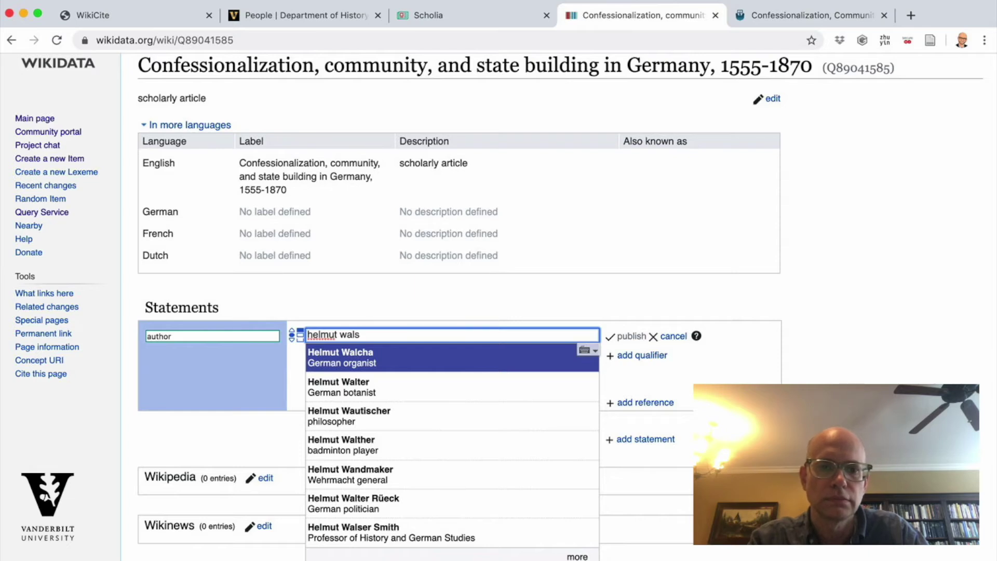
text(e)
click(354, 356)
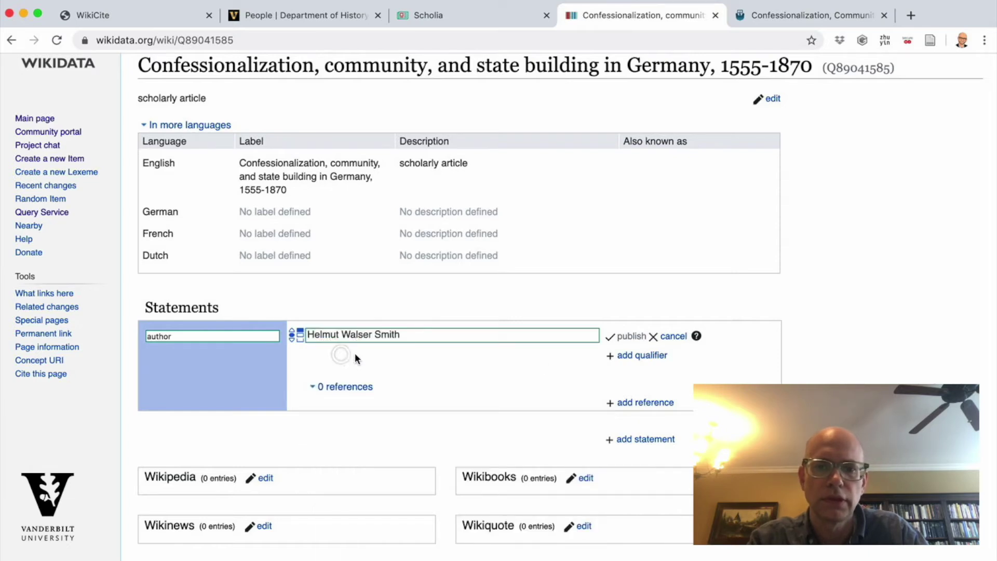
click(625, 340)
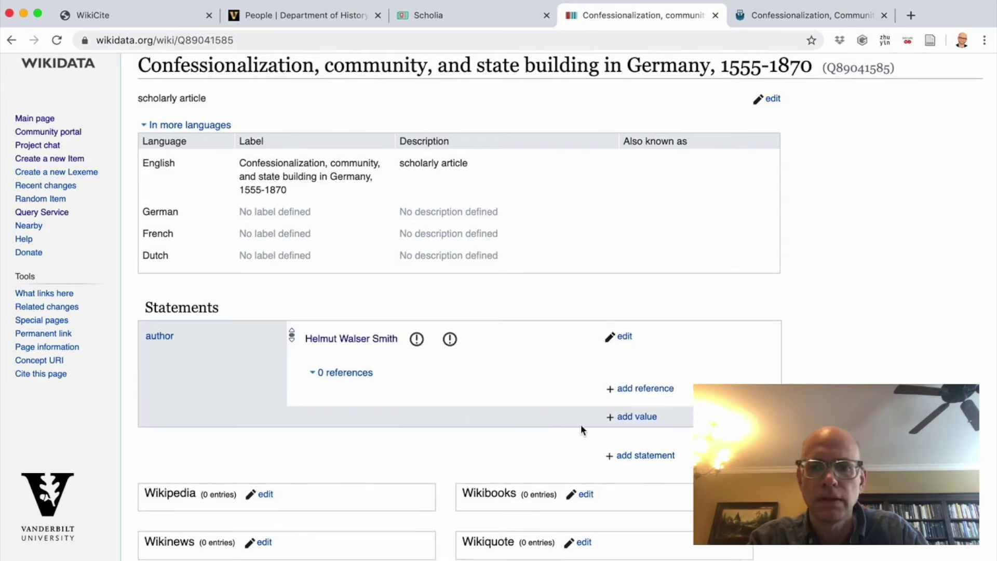
Start a second author value on the article item and look up the co-author by name.
click(633, 417)
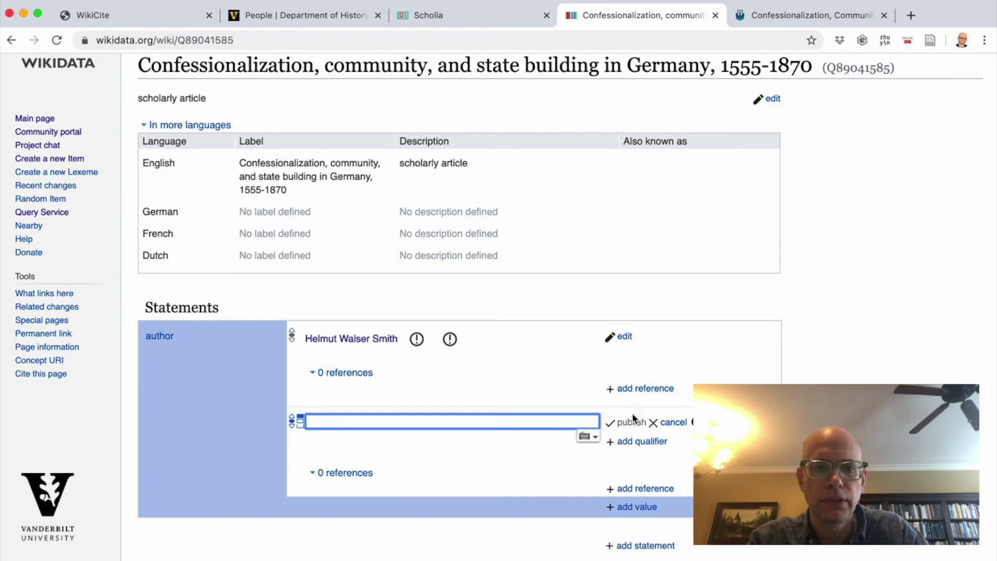
text(joel harrington)
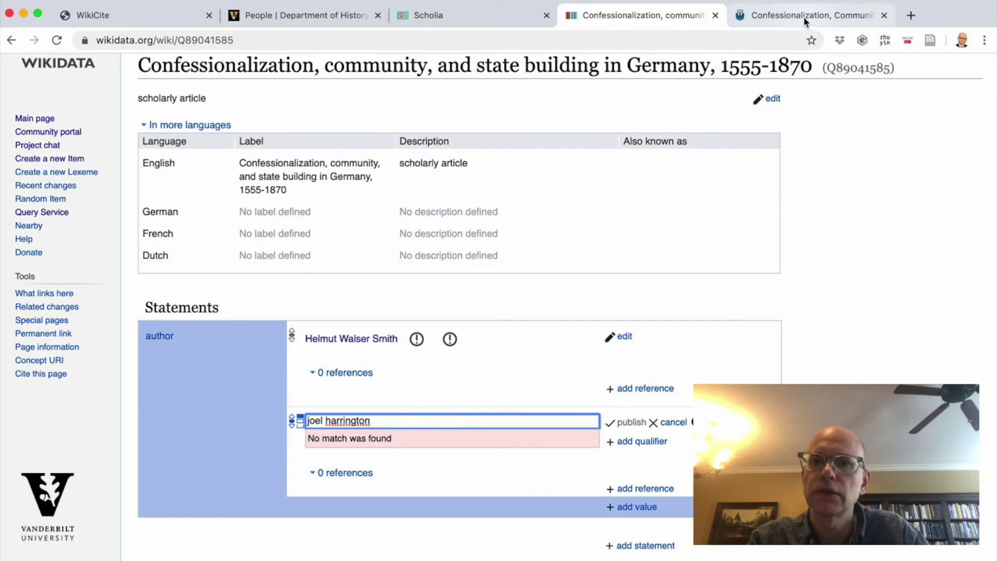
Open the wikidata.org main page in a new browser tab.
click(911, 17)
text(joel ha)
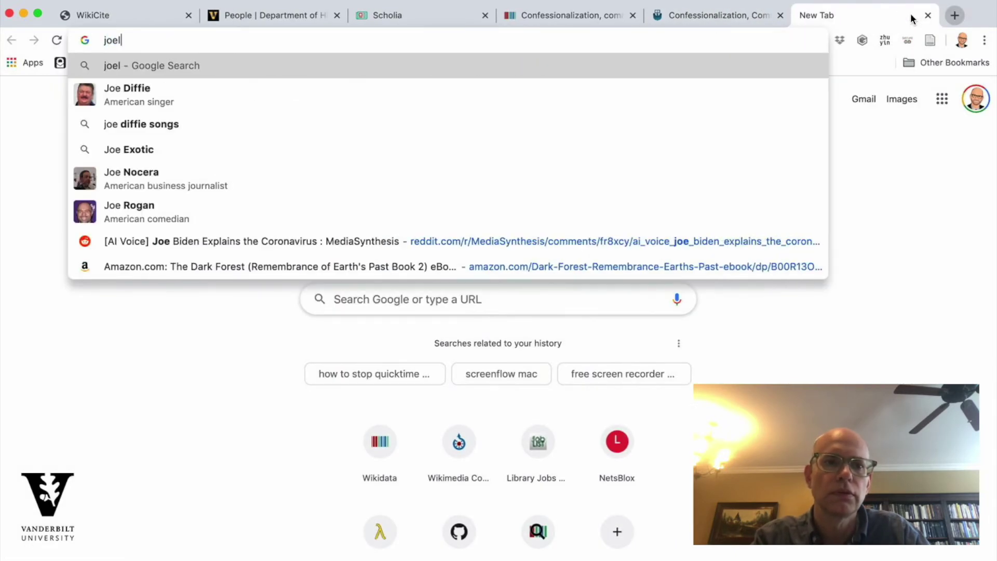
key(BackSpace)
key(BackSpace)
key(BackSpace)
key(BackSpace)
key(BackSpace)
key(BackSpace)
key(BackSpace)
text(wikk)
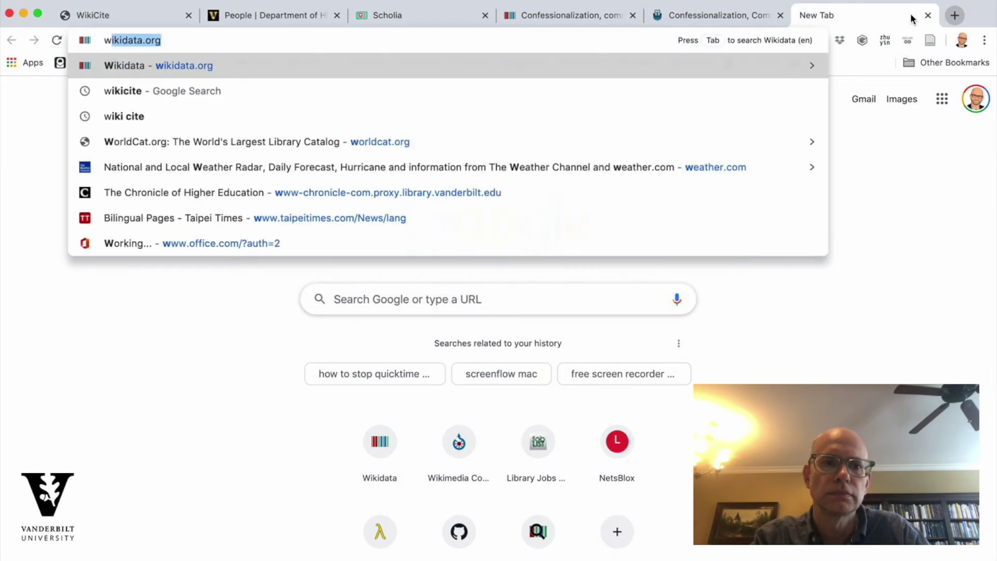
key(BackSpace)
text(idata.org)
key(Return)
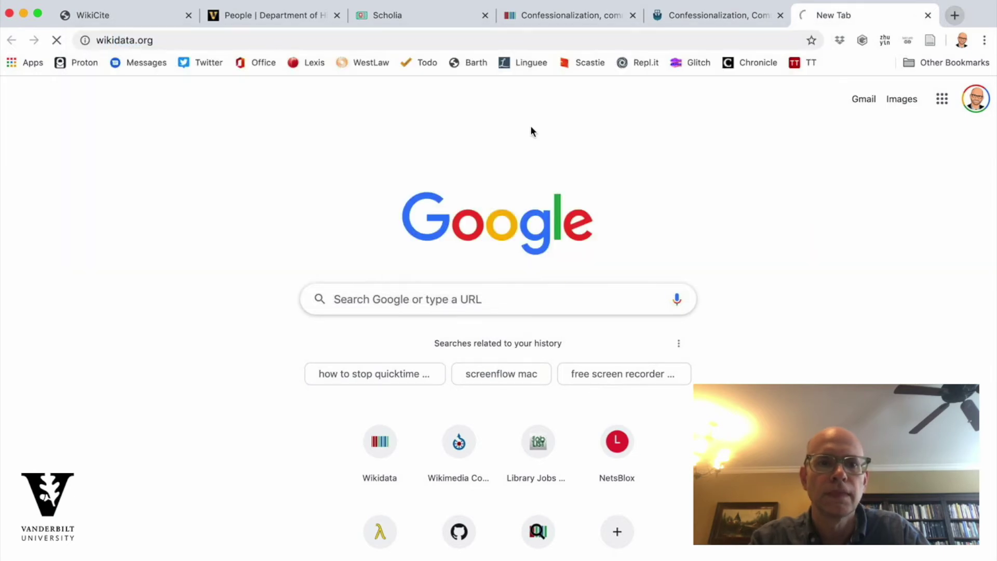
Search Wikidata for the co-author's name and open the matching item described as "historian".
click(776, 96)
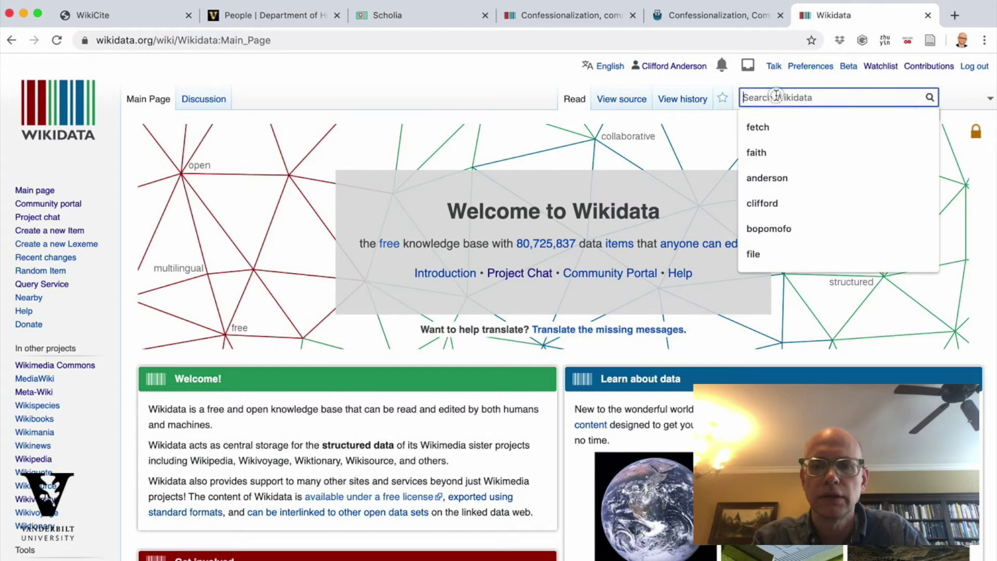
text(joel harrington)
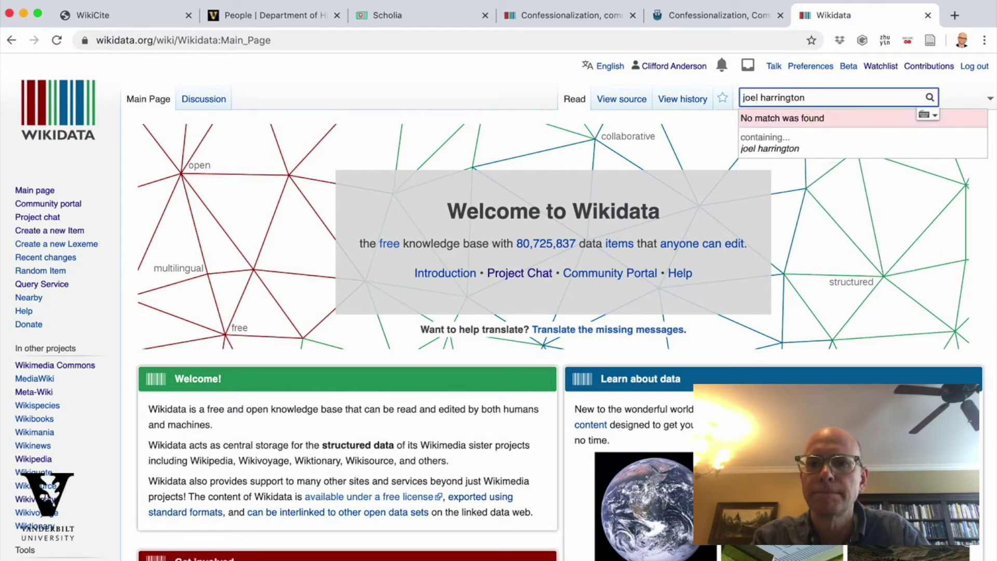
key(Return)
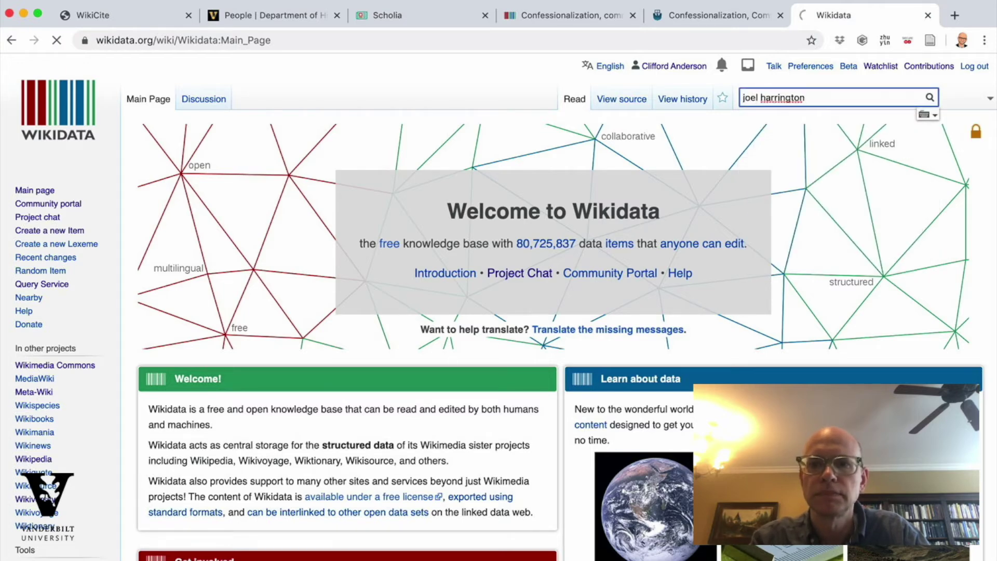
scroll(418, 309, down, 3)
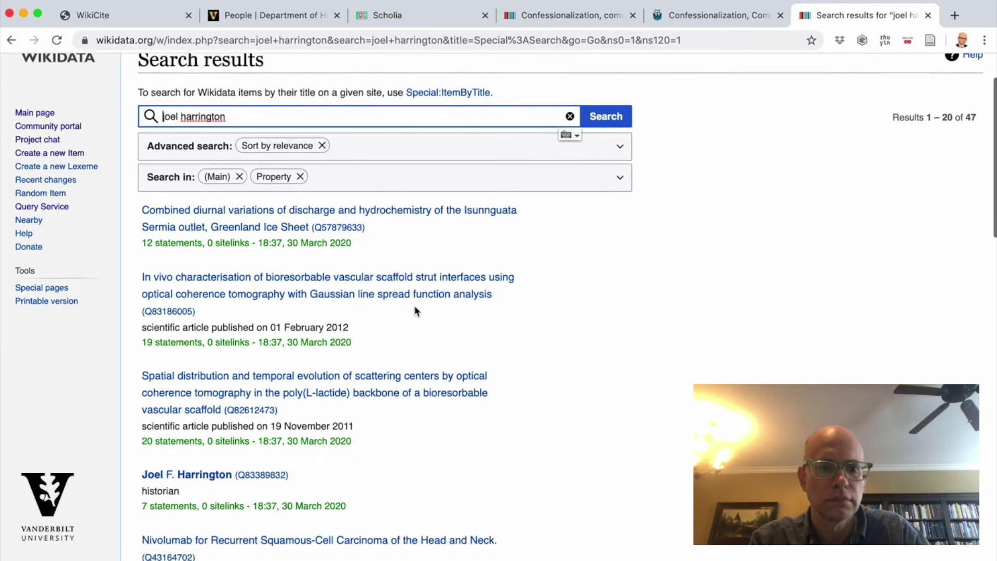
click(242, 472)
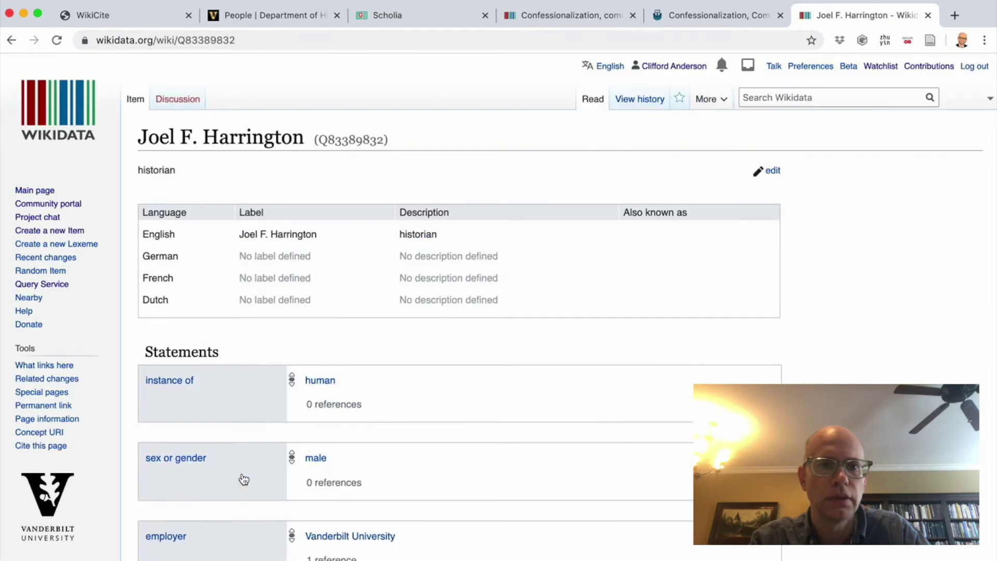
Copy the co-author's item ID, use it as the article item's second author value in place of the name, and publish the value.
drag(318, 143, 384, 140)
key(super+c)
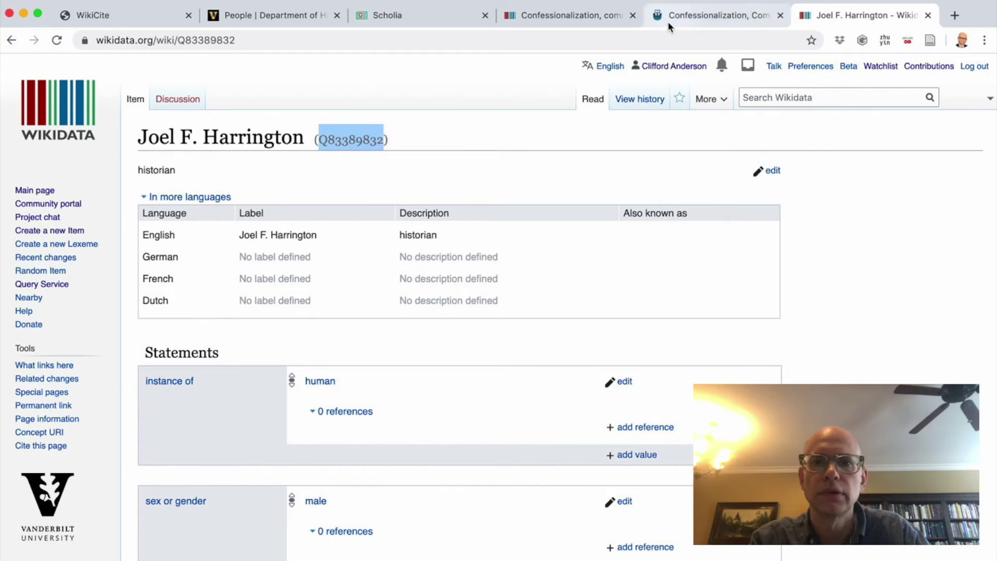
click(582, 14)
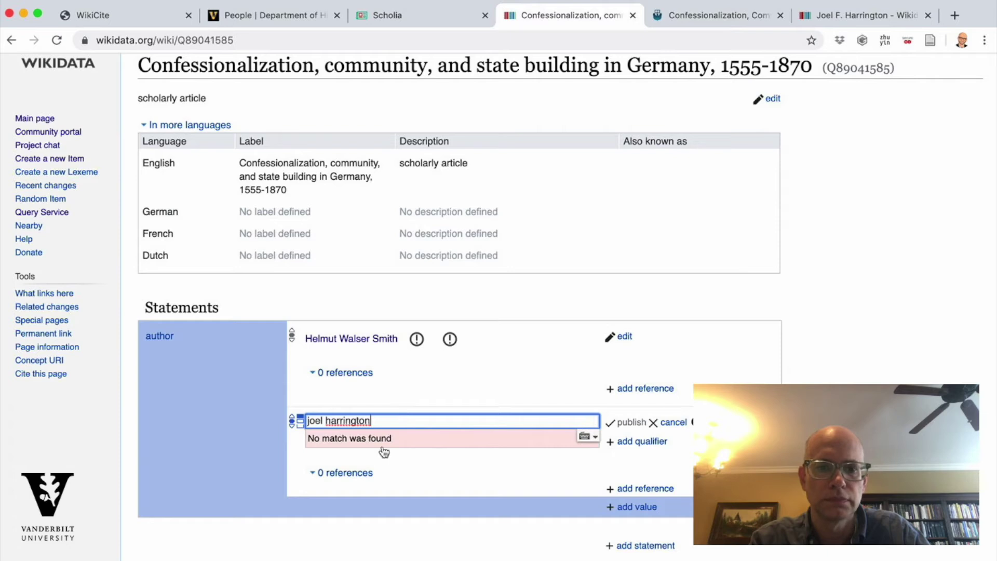
triple_click(390, 420)
key(super+v)
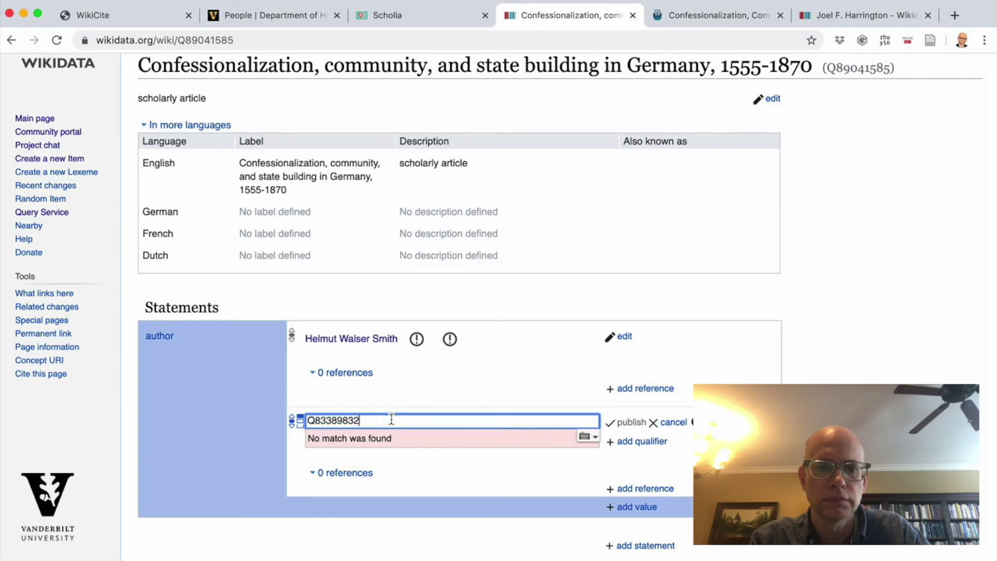
click(380, 439)
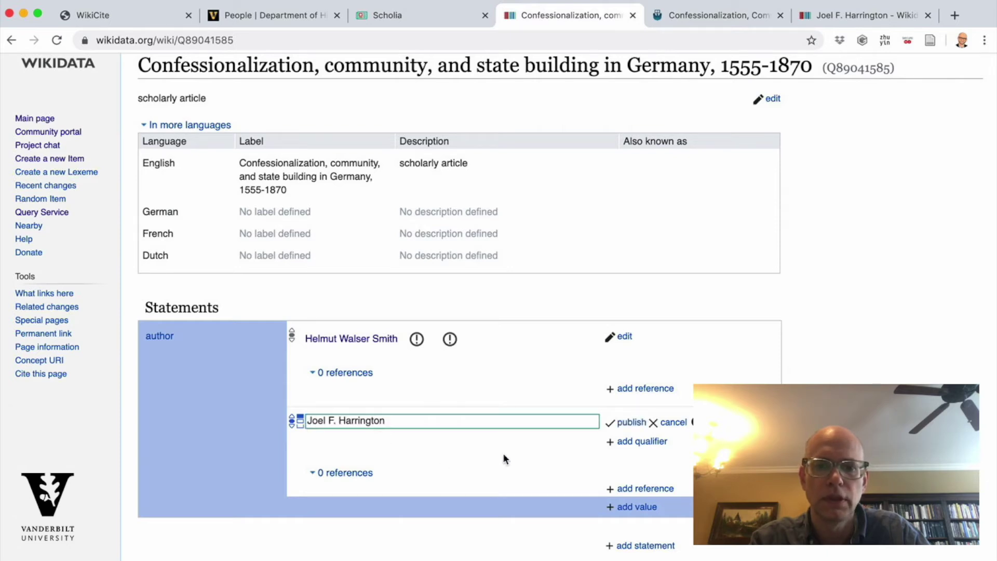
click(626, 422)
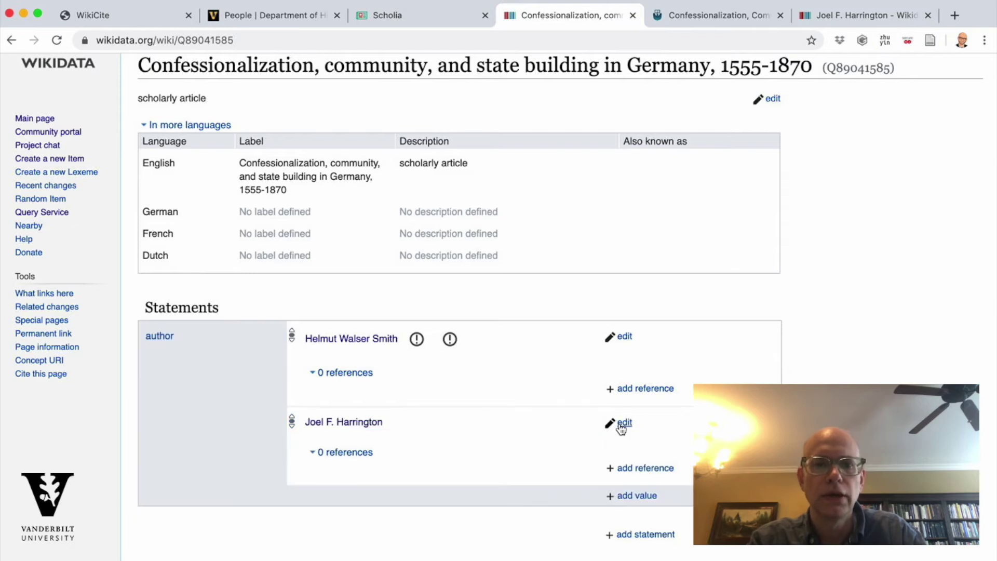
Examine both potential issue notices flagged on the article's first author statement.
click(416, 341)
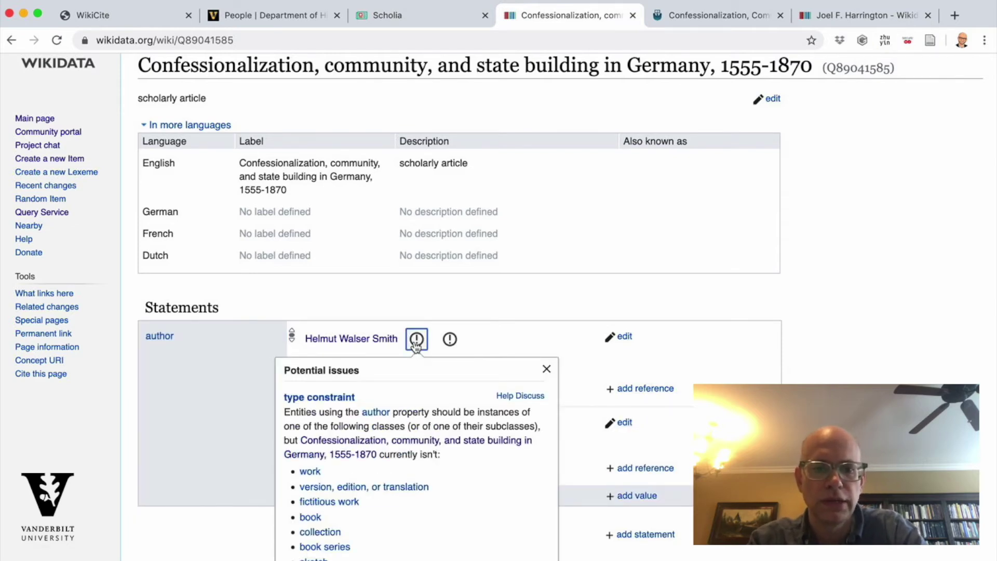
scroll(398, 452, down, 3)
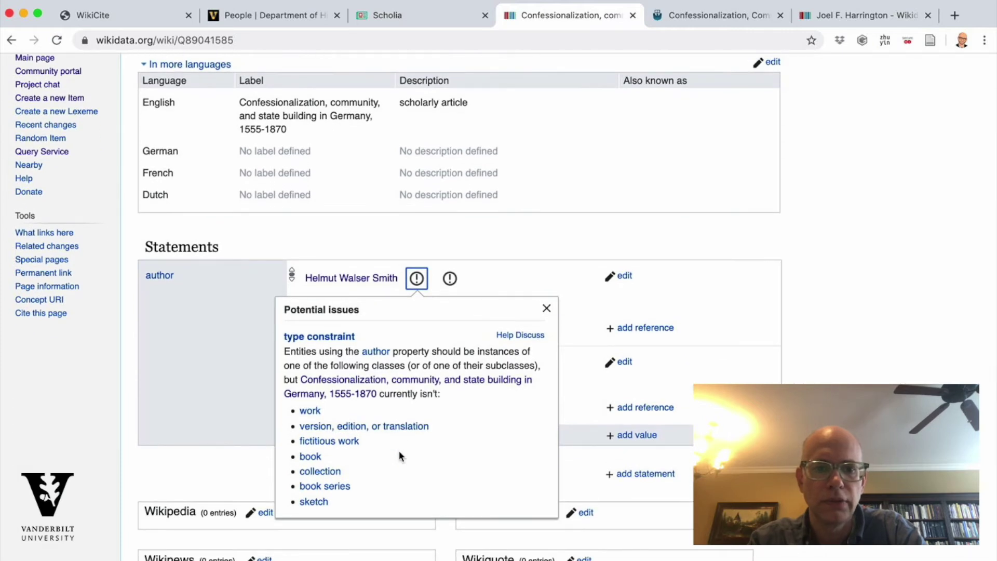
click(466, 282)
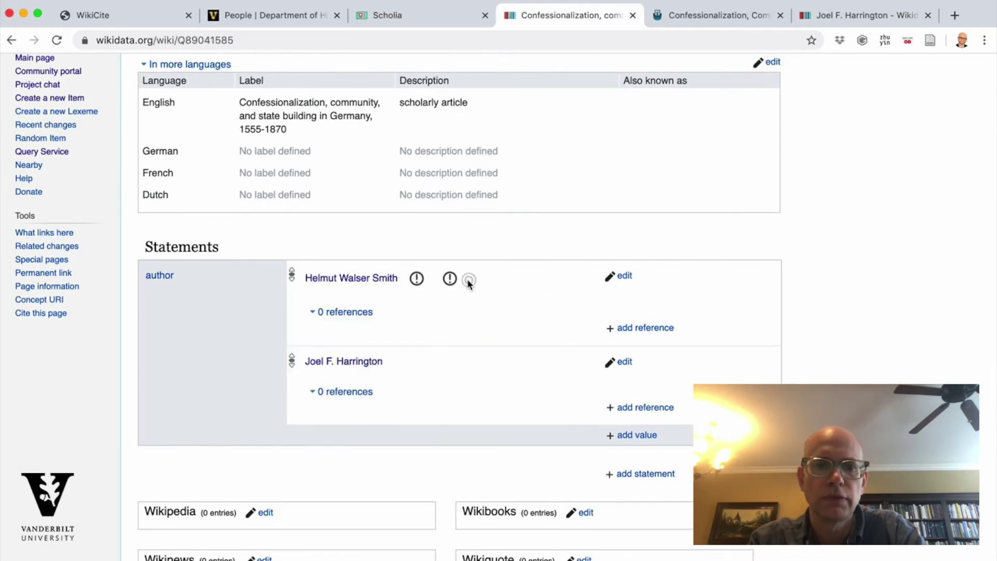
click(448, 281)
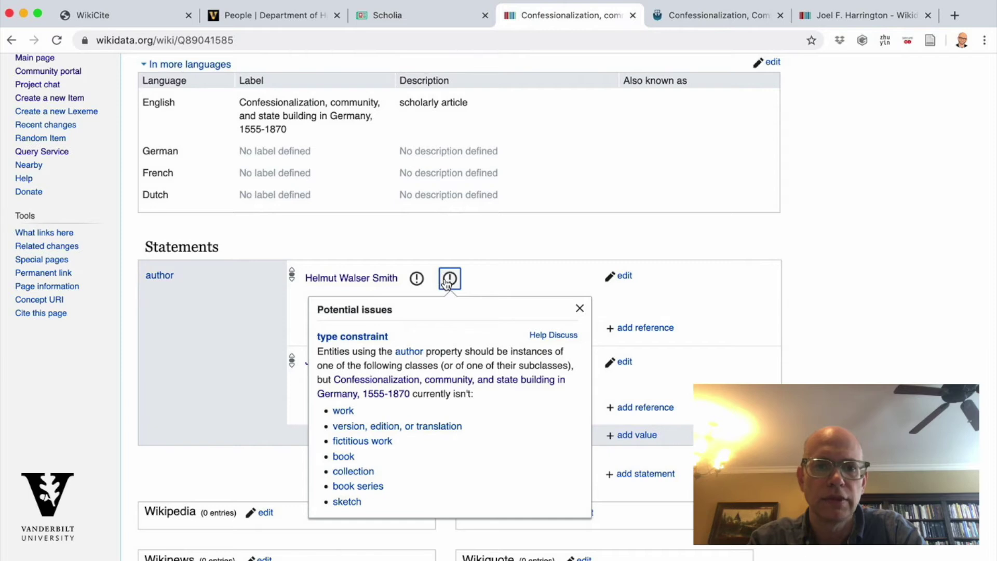
Add an "instance of" statement with the value "scholarly article" to the article item and publish it.
scroll(484, 266, up, 4)
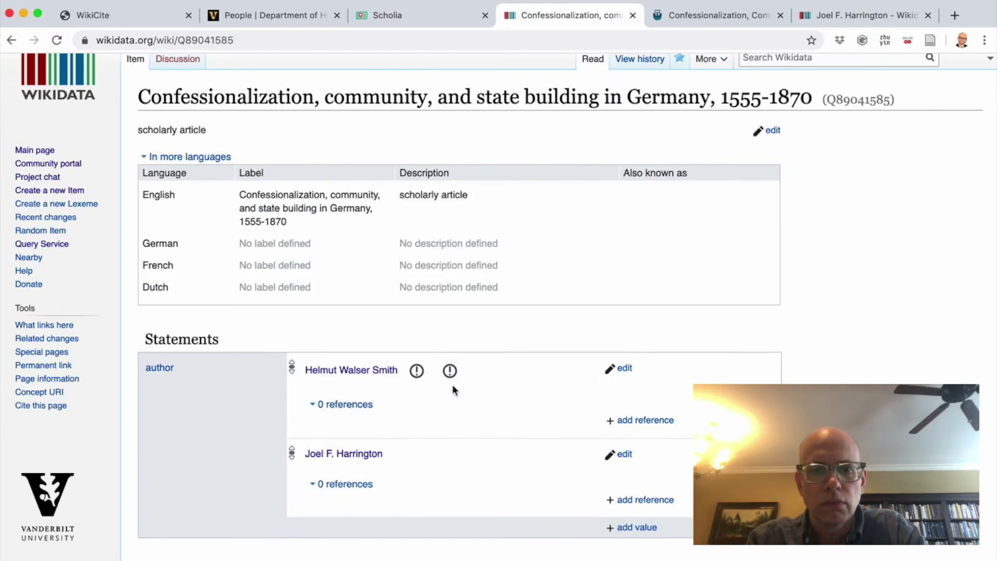
scroll(384, 382, down, 1)
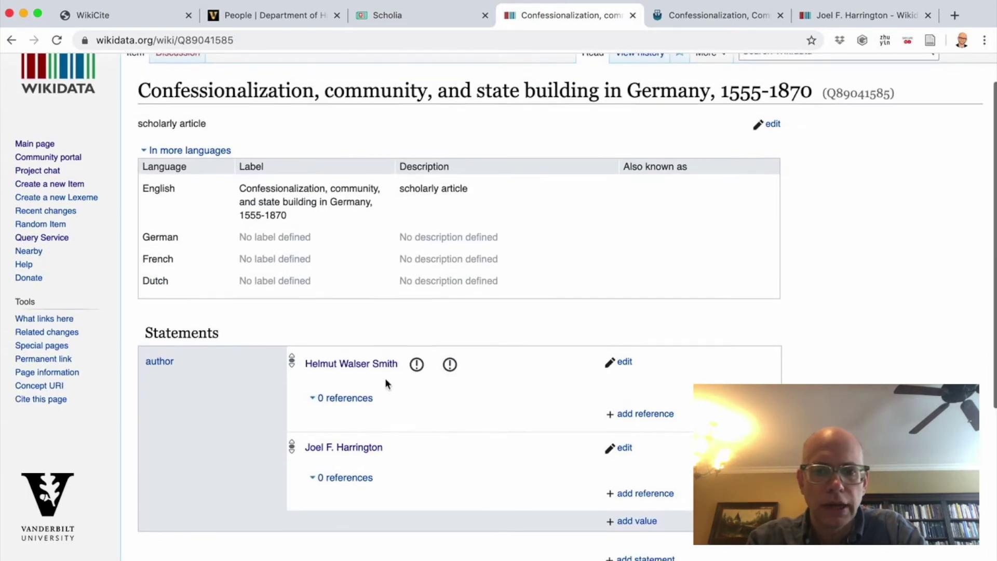
click(634, 544)
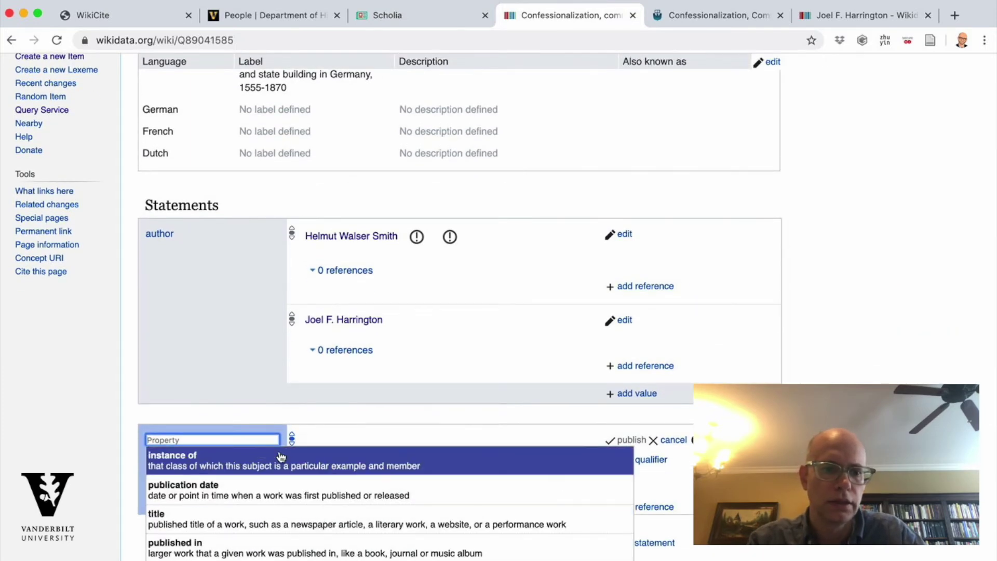
click(262, 457)
text(scho)
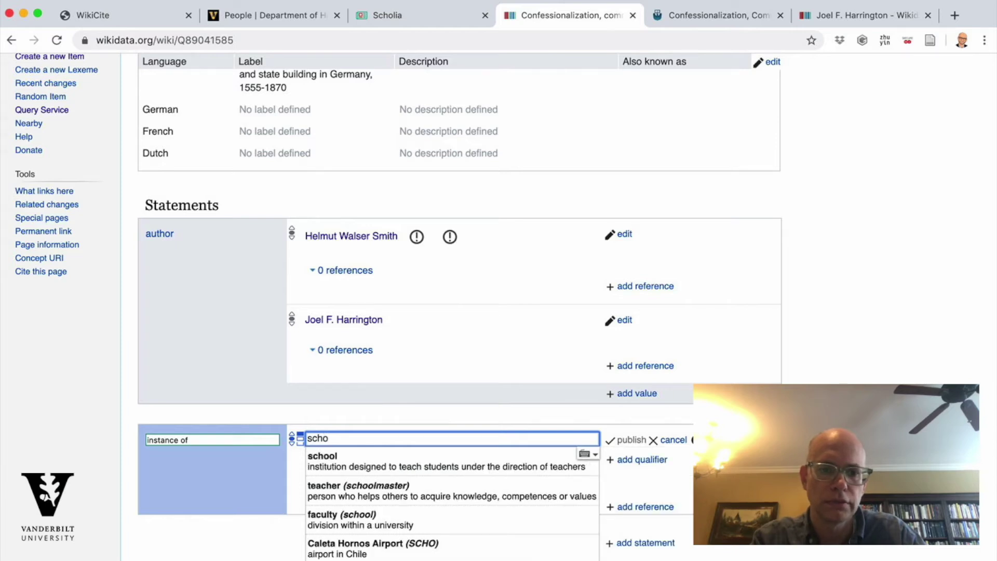
text(larl)
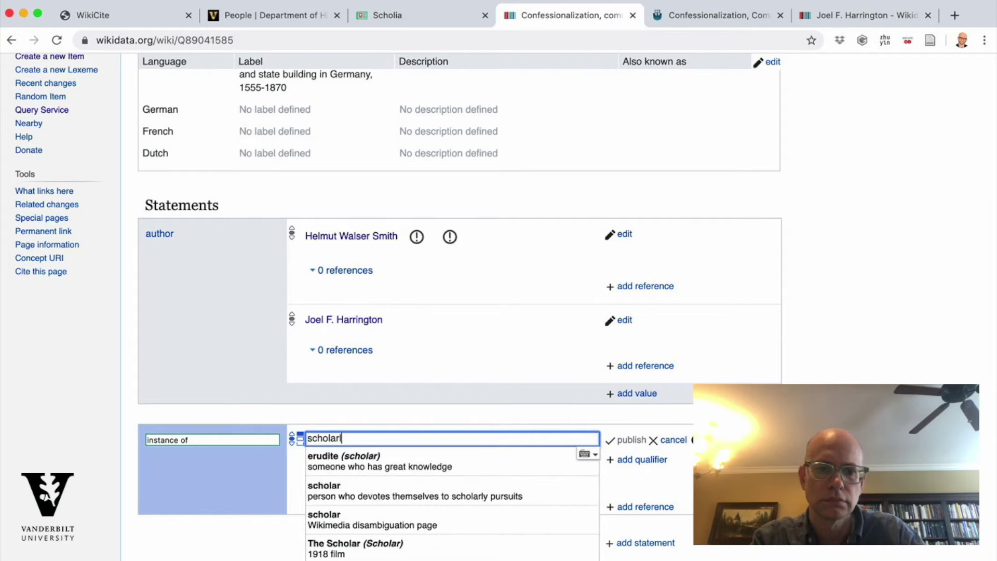
text(y article)
click(340, 459)
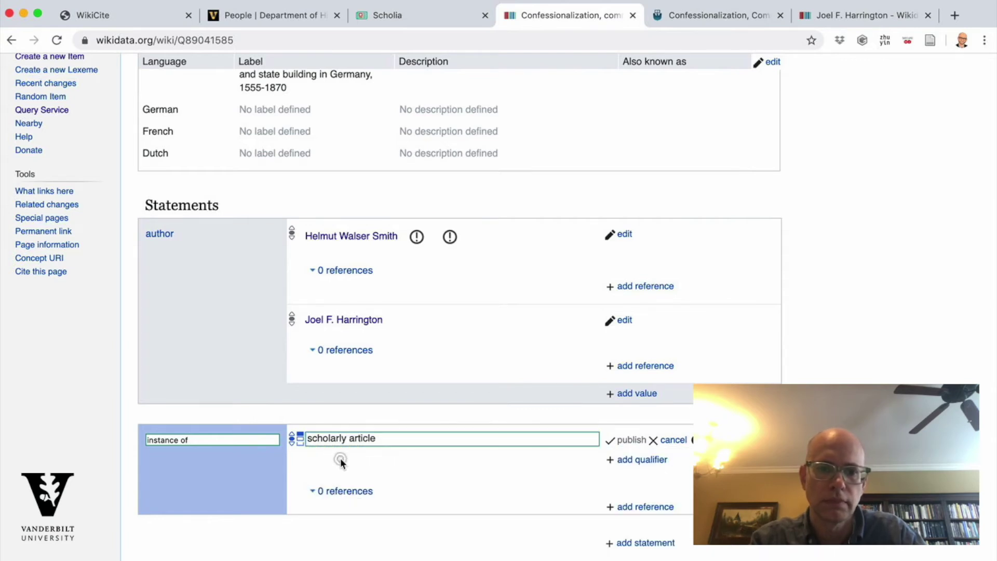
click(632, 440)
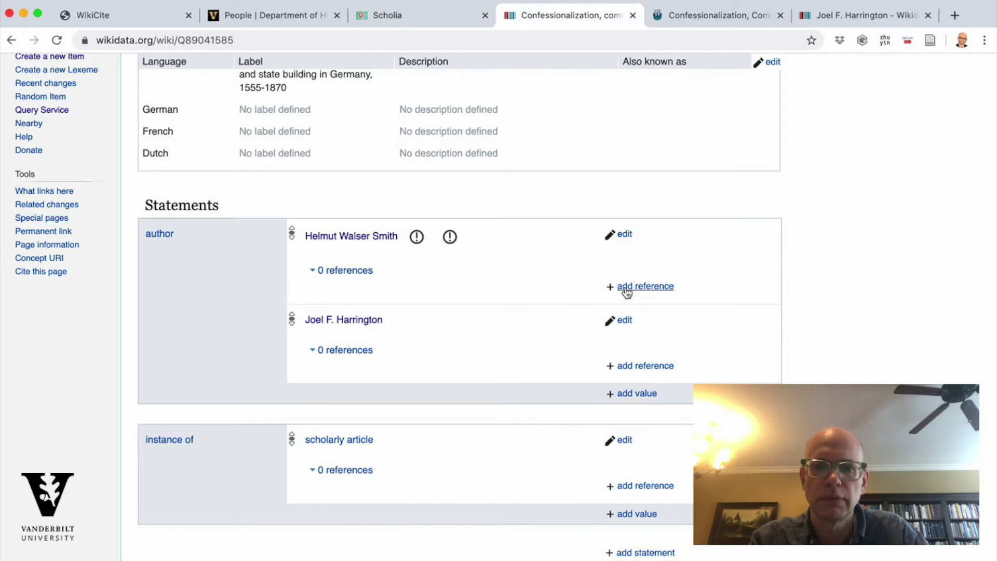
Add a "series ordinal" qualifier of 2 to the first listed author value and publish it.
click(625, 233)
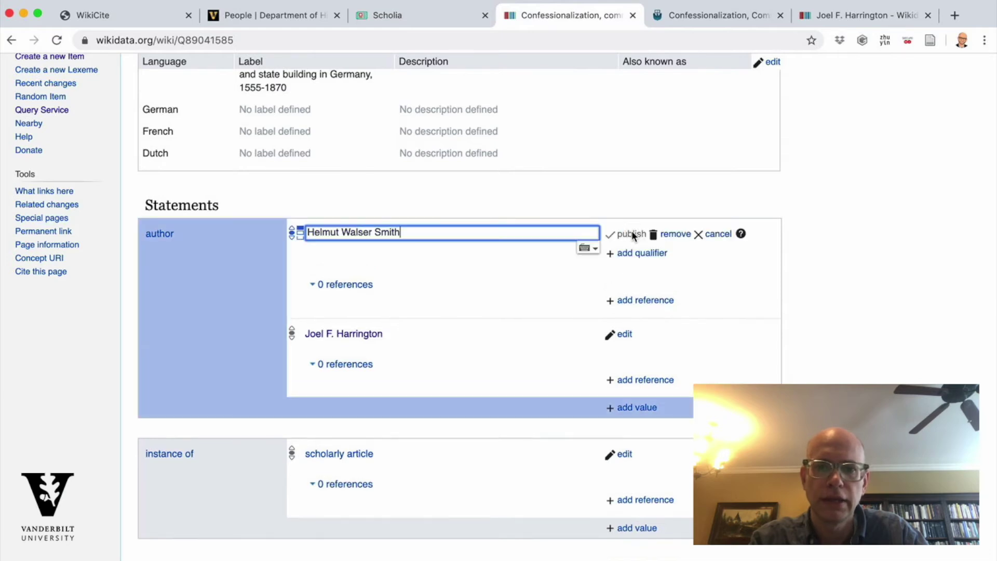
click(633, 255)
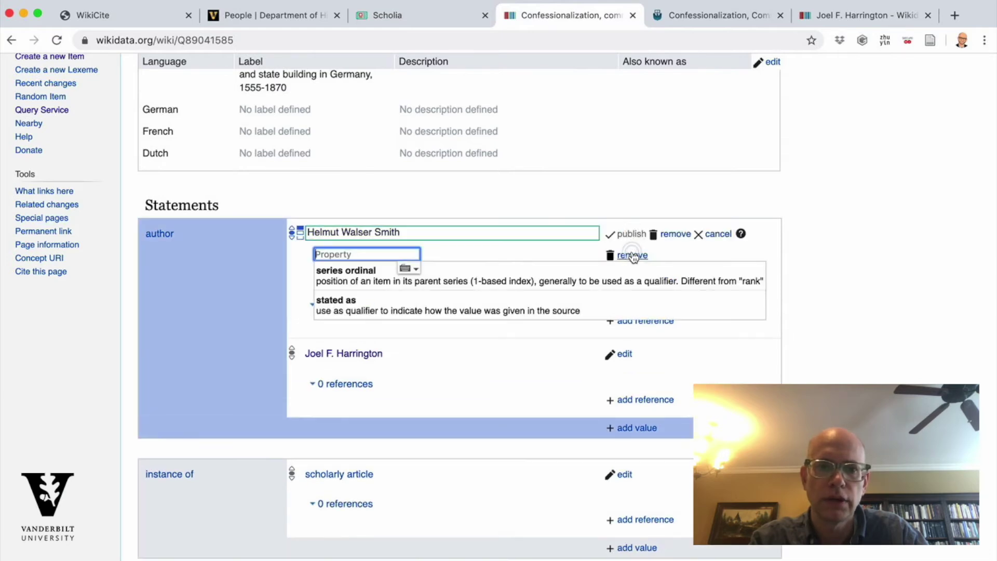
click(390, 278)
text(2)
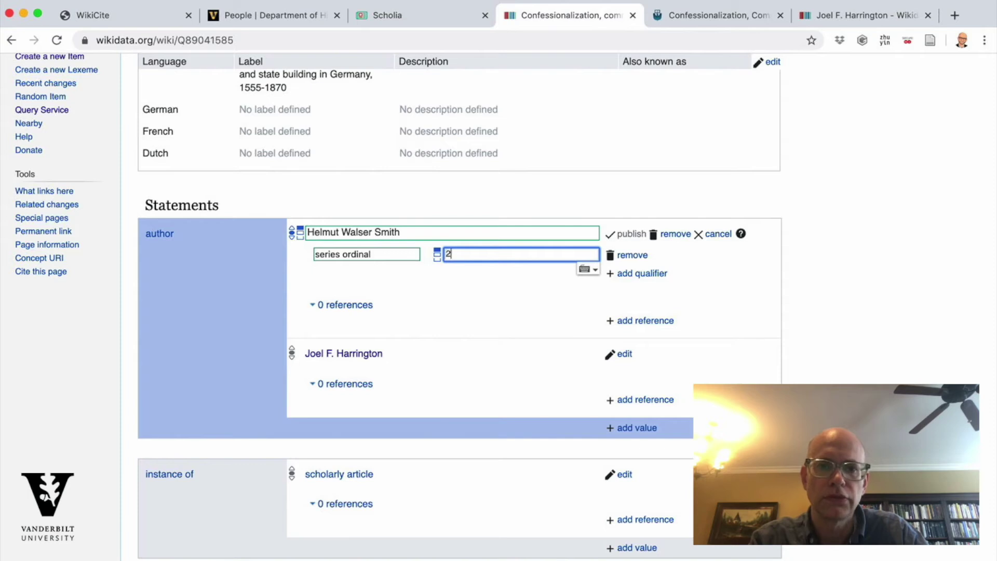
click(628, 234)
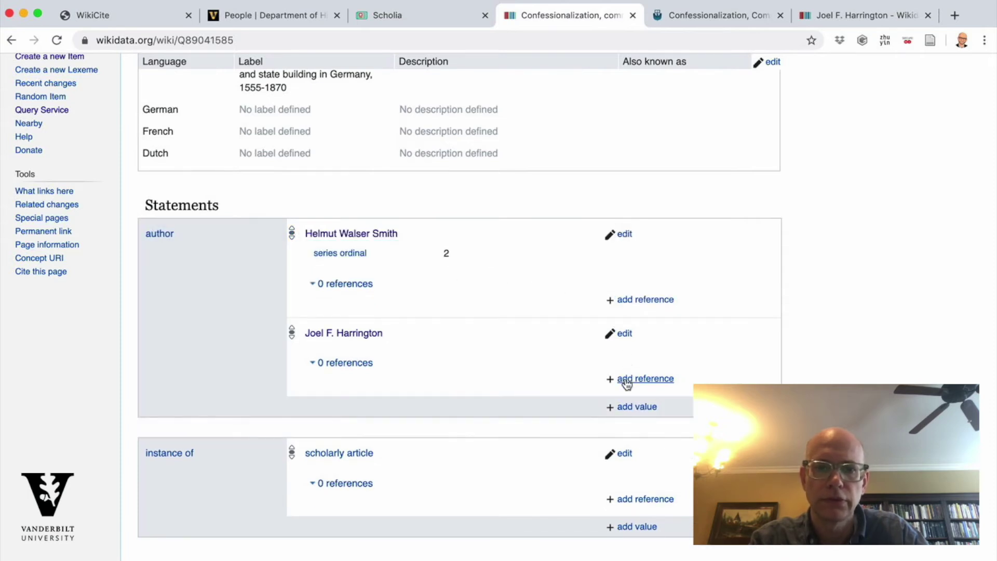
Add a "series ordinal" qualifier of 1 to the second listed author value and publish it.
click(621, 334)
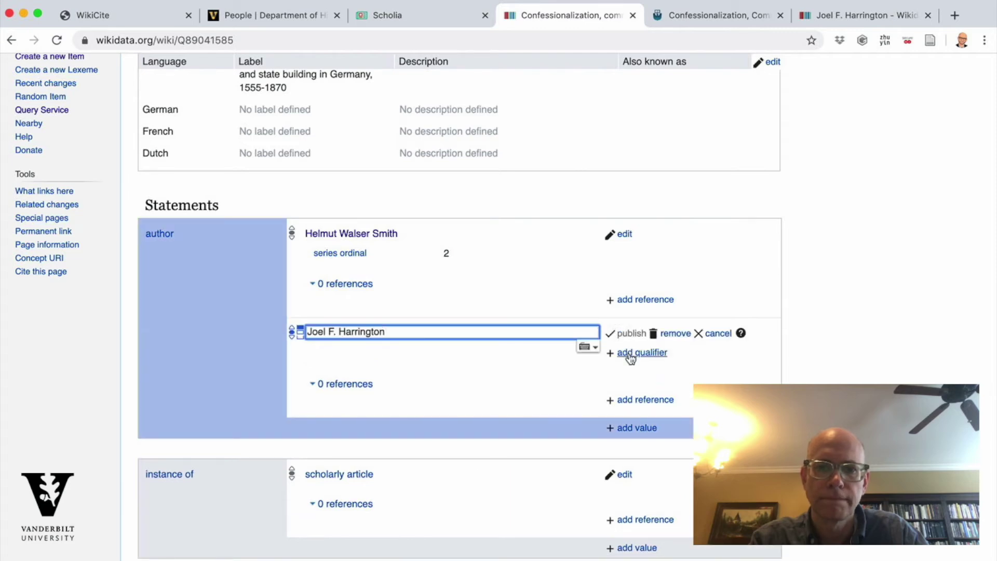
click(629, 353)
click(423, 371)
text(1)
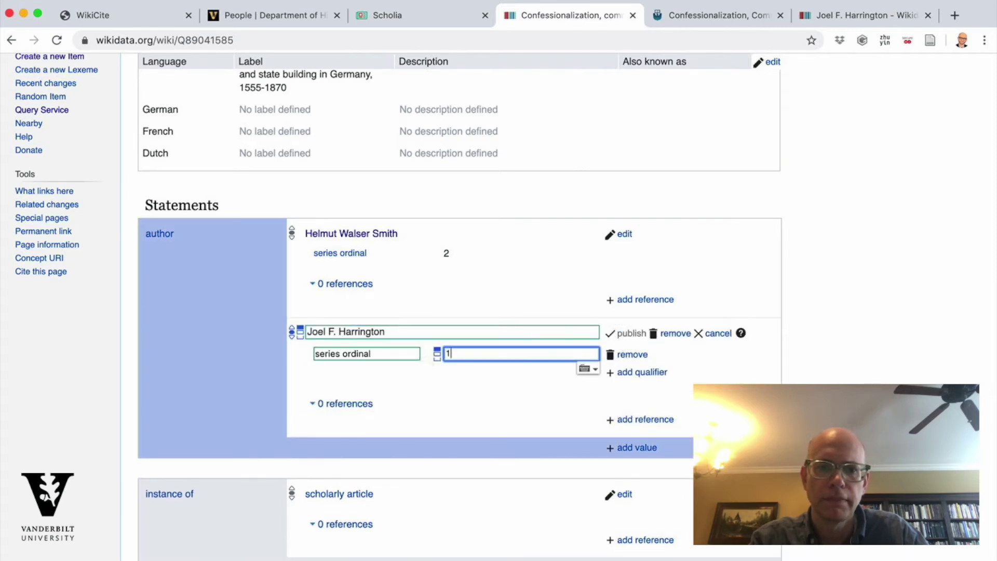
click(627, 333)
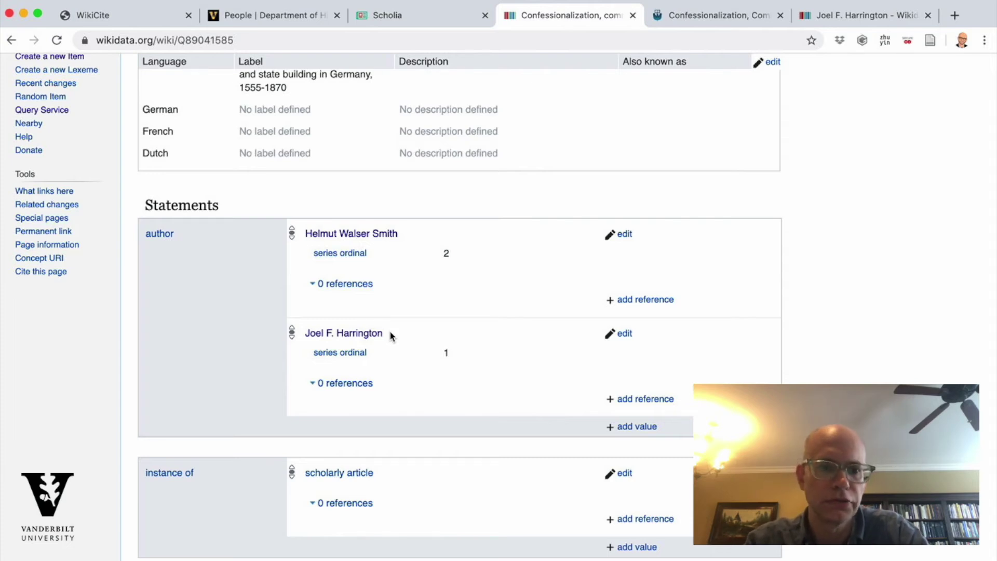
Add a "title" statement with the journal page's title, "Confessionalization, Community, and State Building in Germany, 1555-1870".
scroll(391, 335, down, 3)
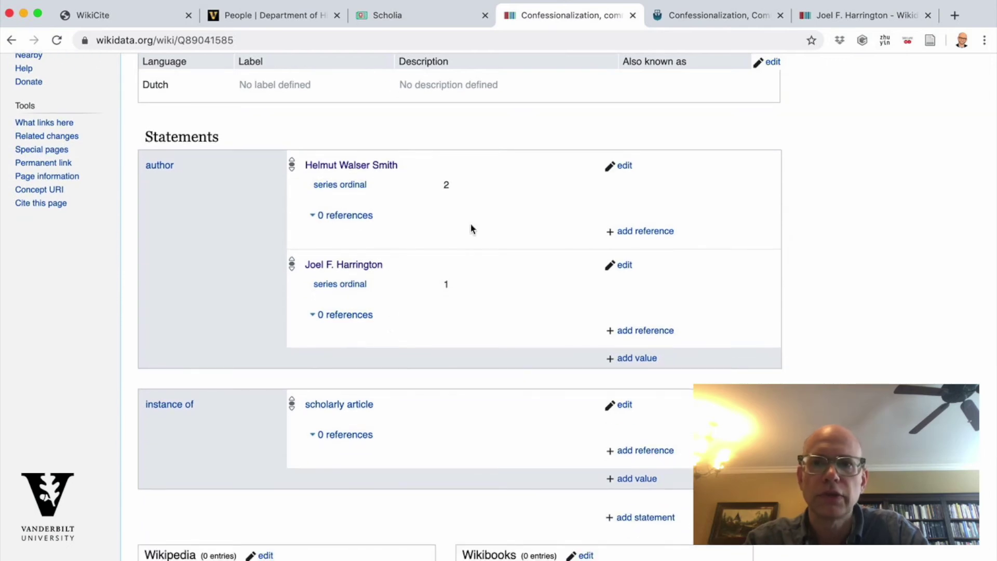
click(677, 15)
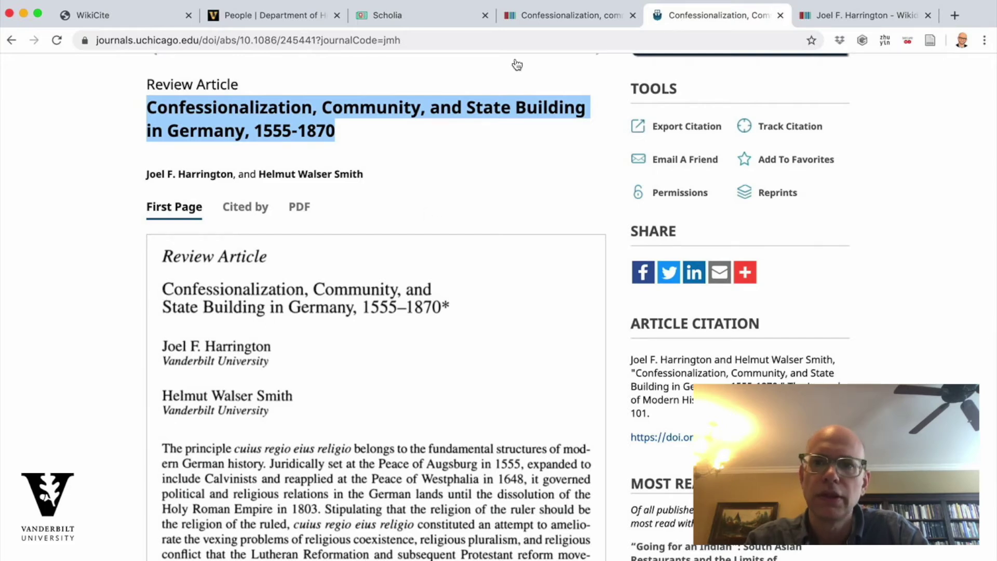
click(543, 18)
scroll(442, 262, up, 5)
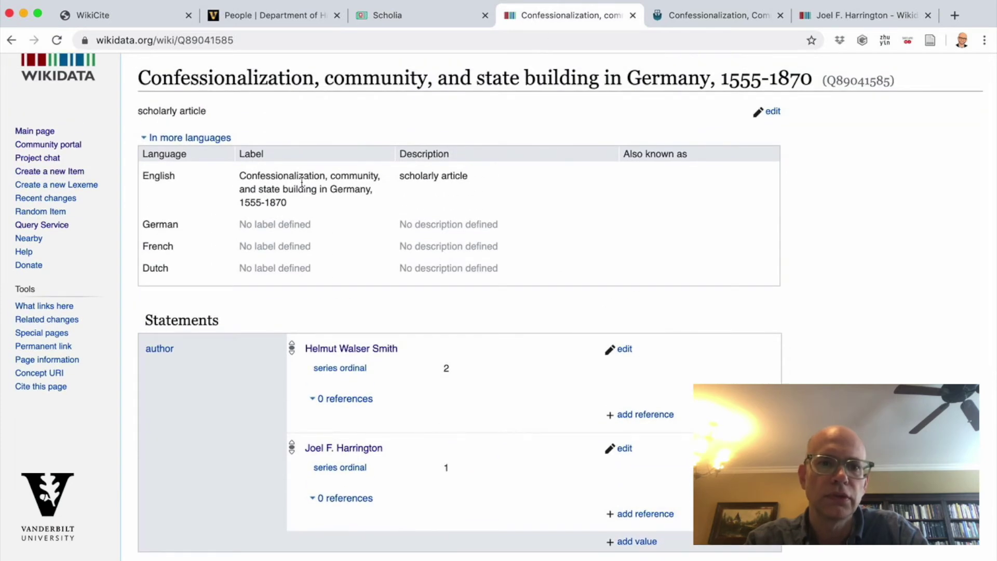
scroll(304, 193, down, 4)
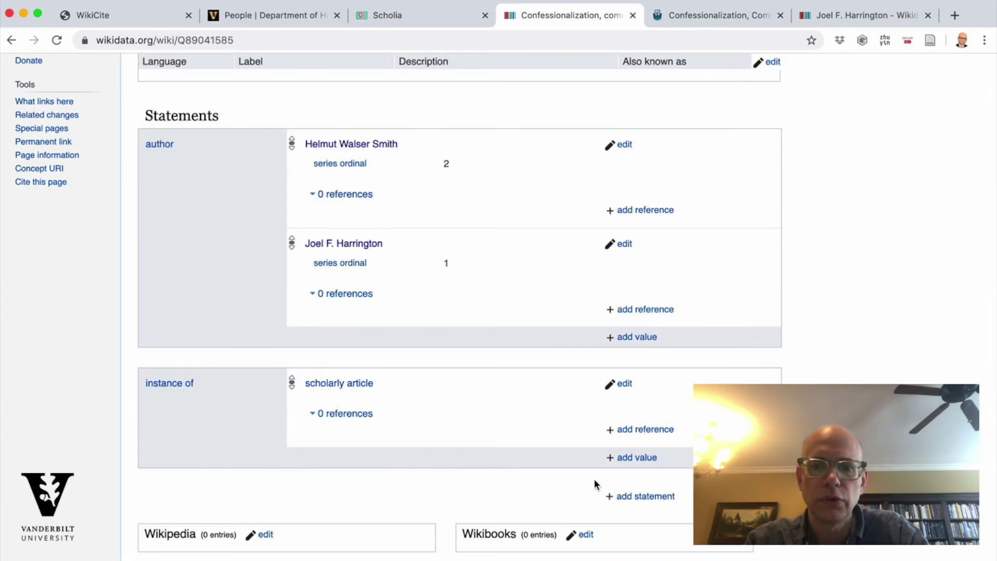
click(629, 497)
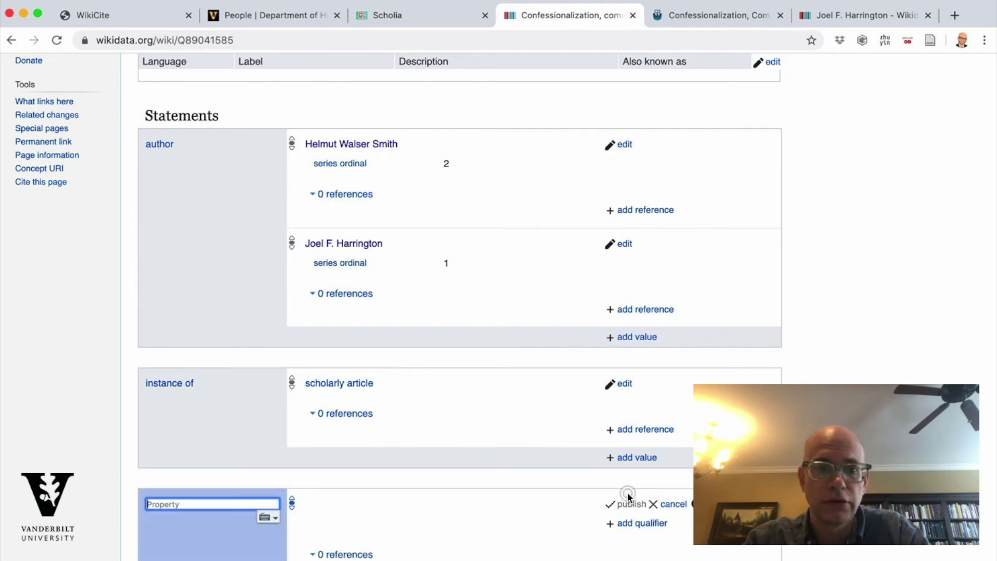
text(title)
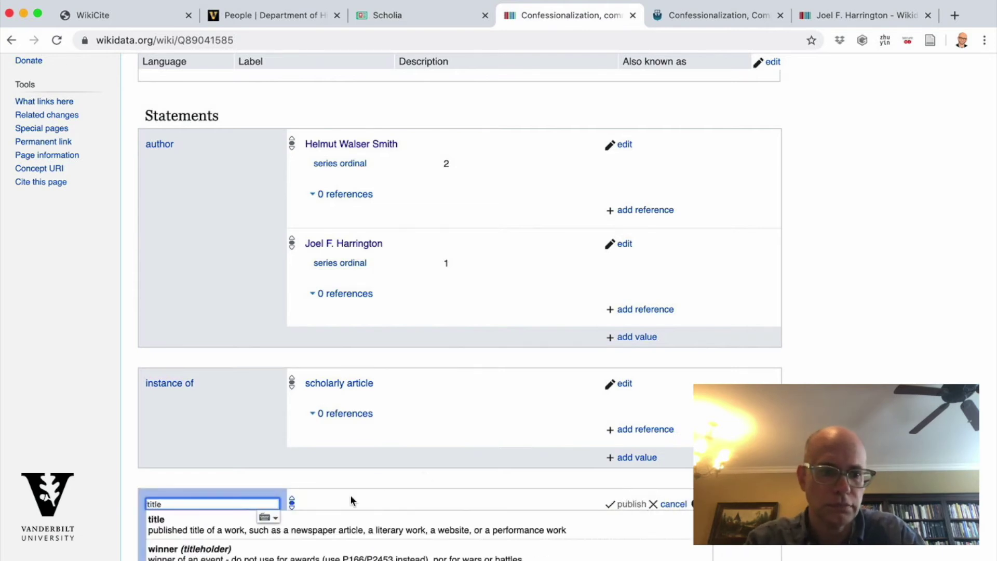
click(285, 528)
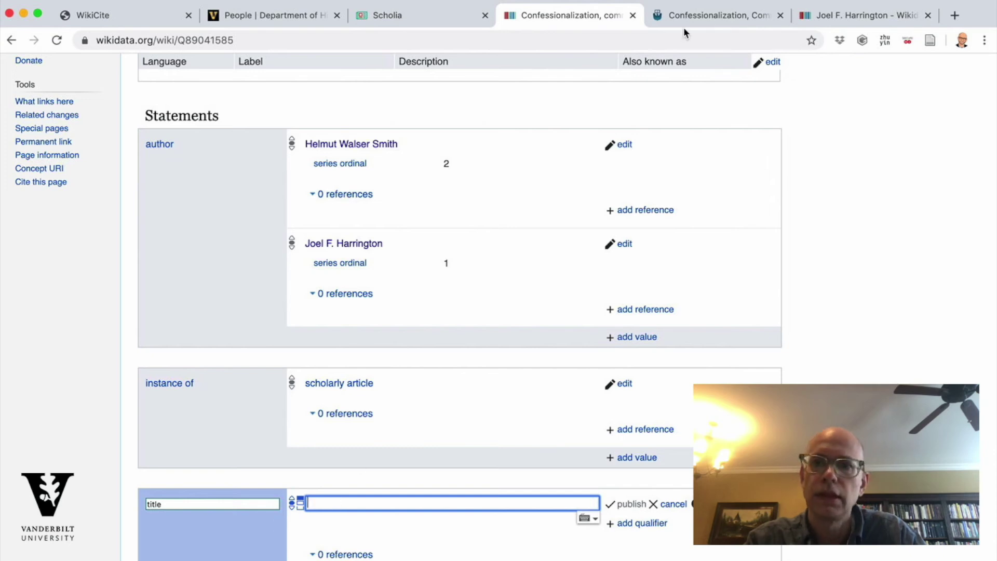
click(684, 20)
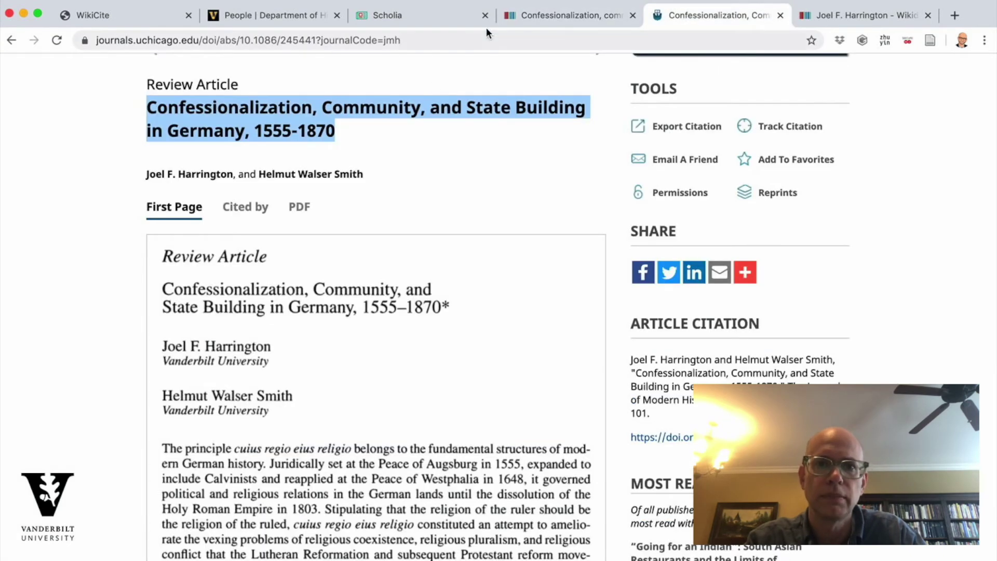
click(520, 17)
text(Confessionalization, Community, and State Building in Germany, 1555-1870)
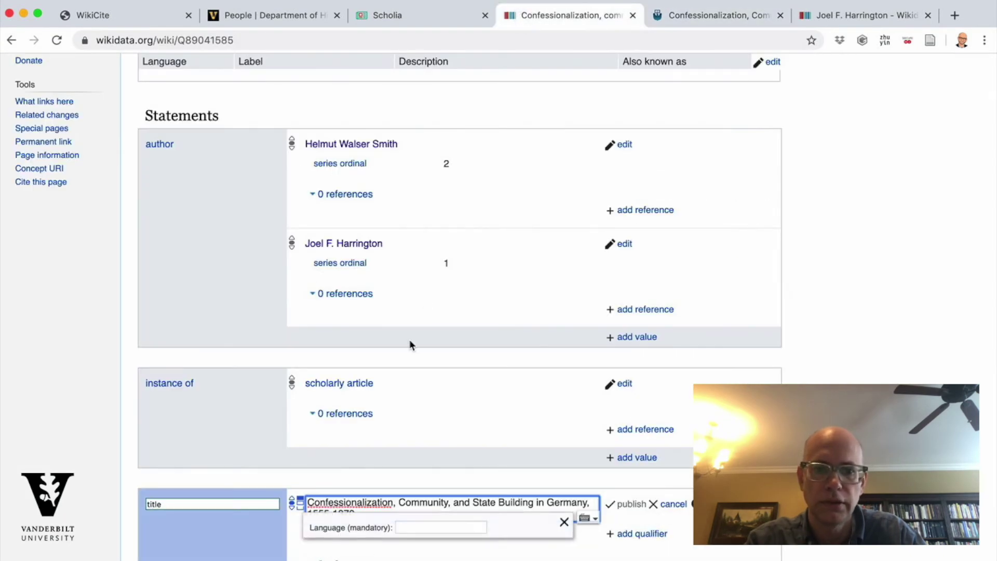
Set the title value's mandatory language to English and publish the title statement.
scroll(359, 416, down, 3)
click(415, 449)
text(e)
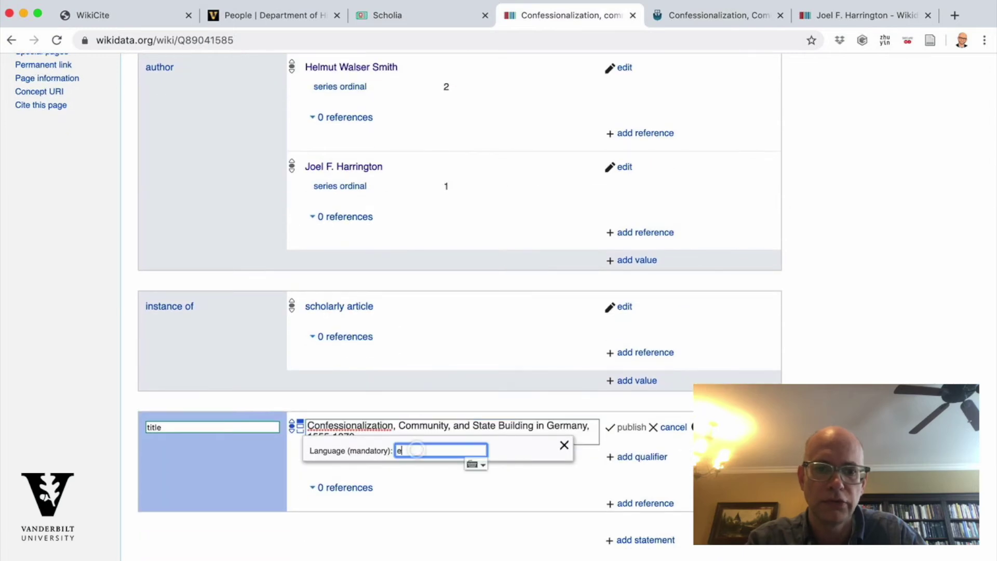
text(rman)
click(417, 463)
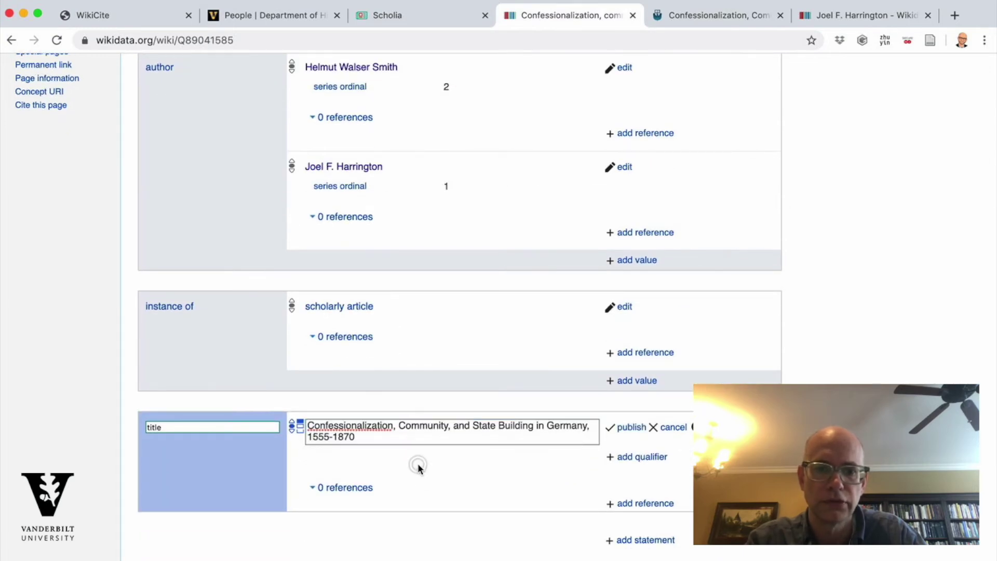
click(629, 428)
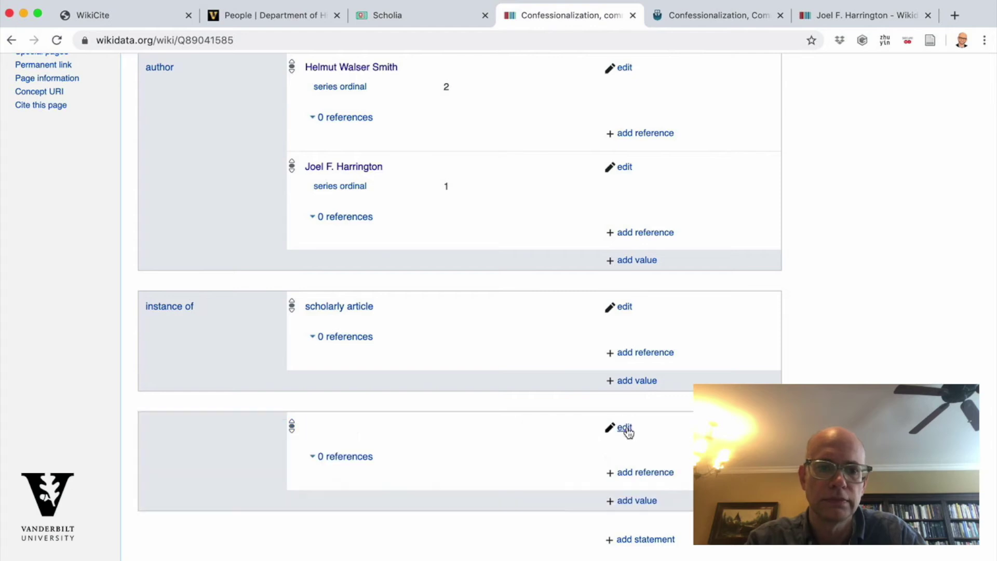
scroll(523, 454, down, 1)
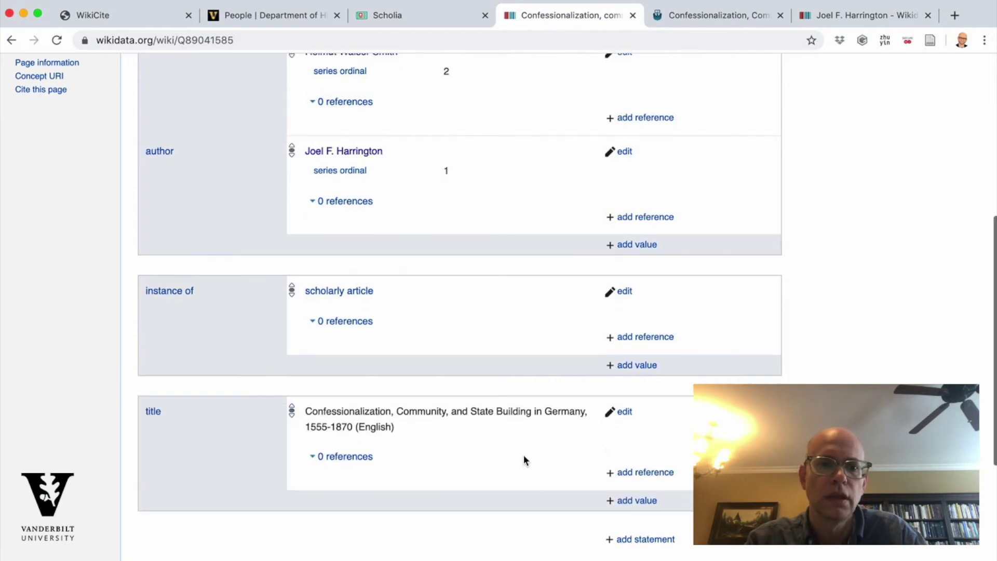
Look through the article's journal page and select the DOI link in its article citation.
click(687, 16)
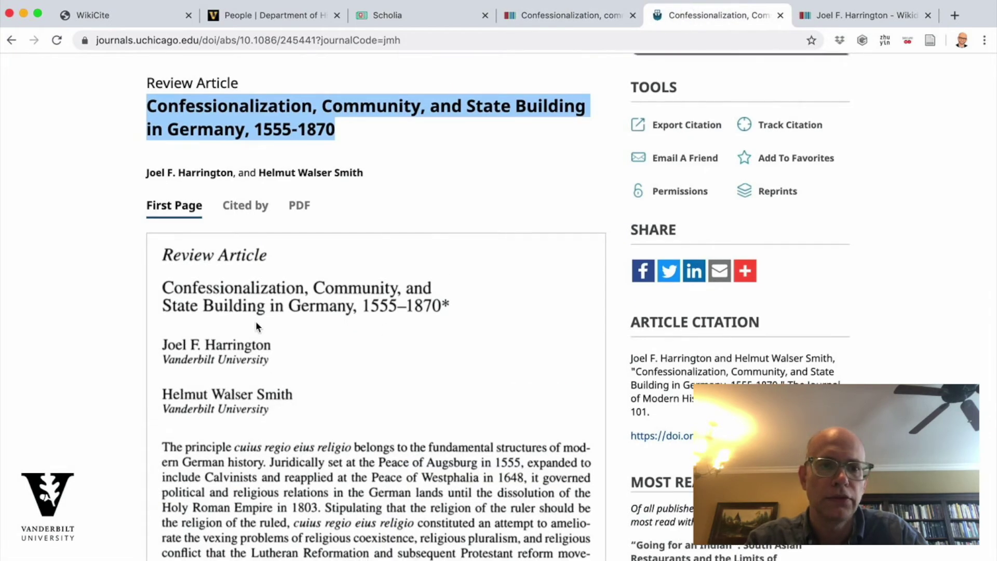
scroll(255, 323, down, 2)
scroll(256, 325, up, 1)
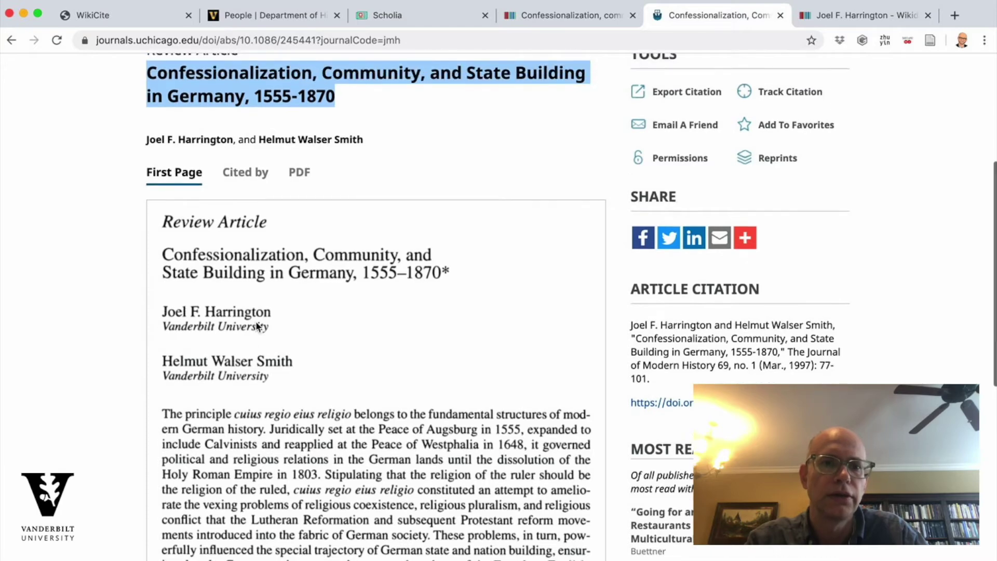
scroll(256, 326, down, 3)
scroll(256, 326, down, 5)
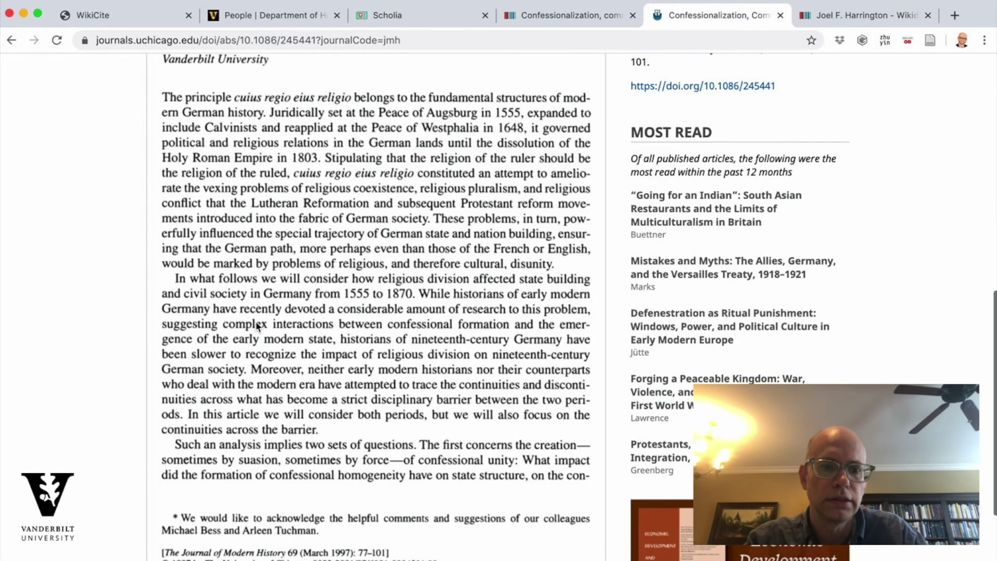
scroll(256, 325, up, 6)
scroll(256, 325, up, 4)
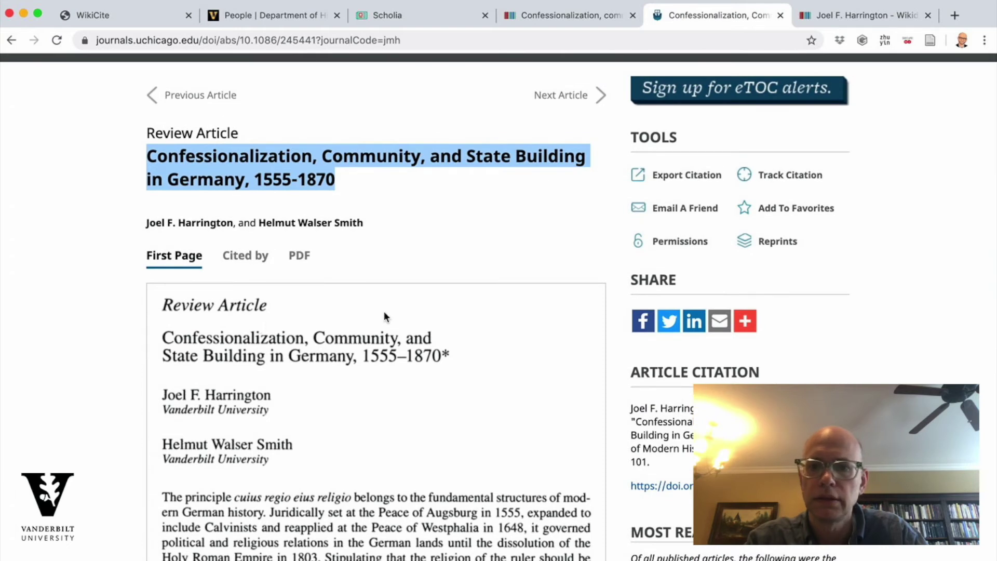
drag(753, 486, 631, 494)
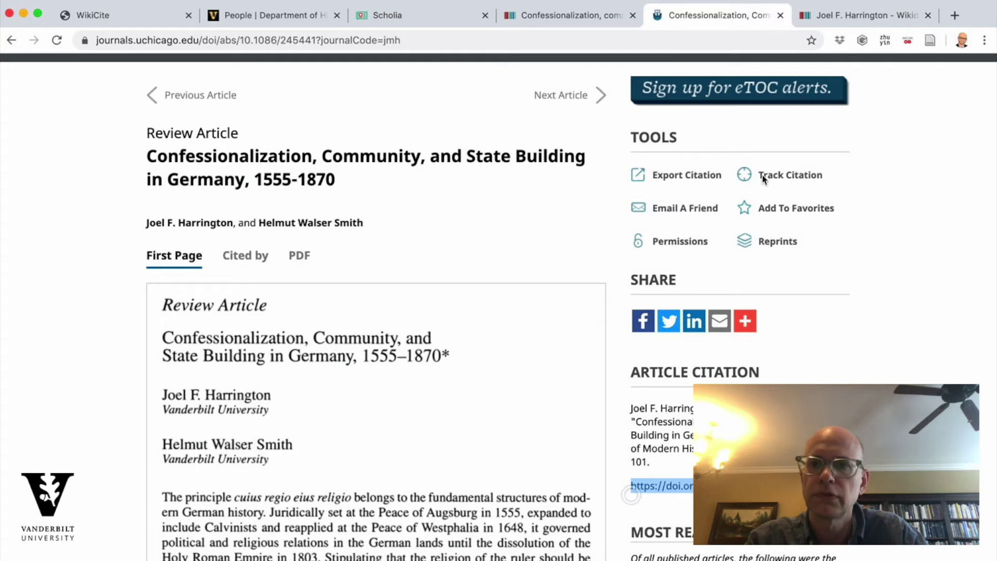
click(568, 26)
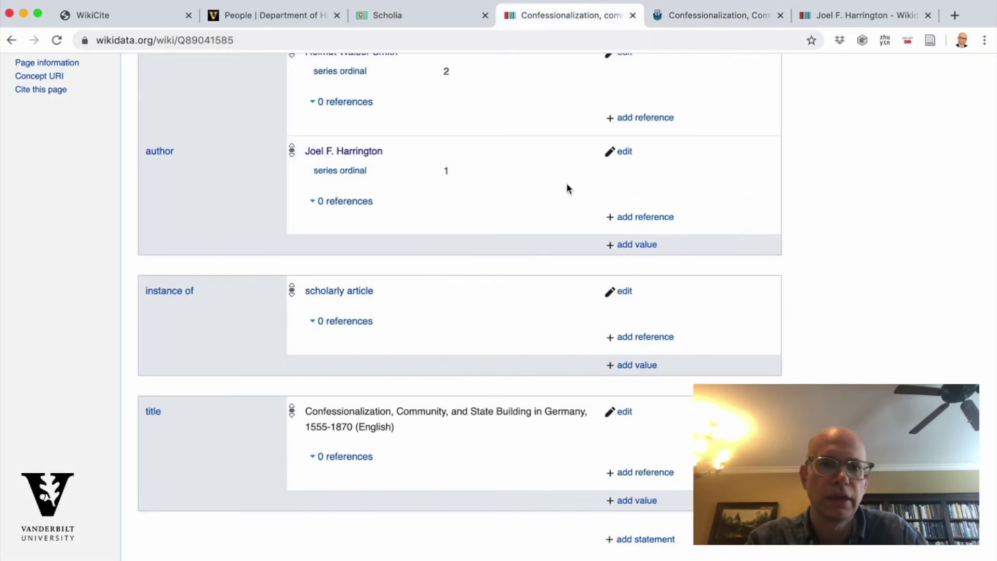
scroll(560, 344, down, 2)
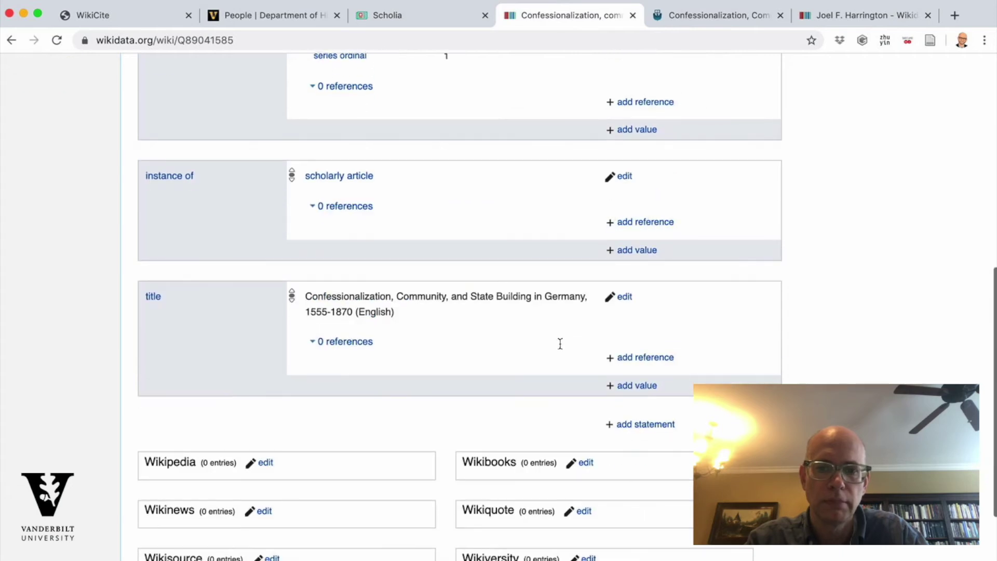
click(620, 424)
text(doi)
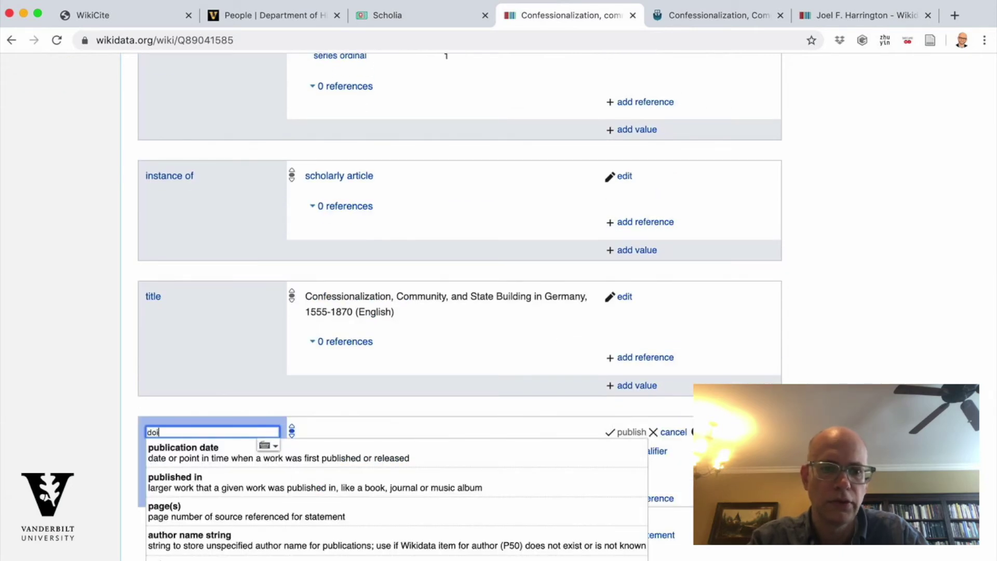
click(187, 450)
text(https://doi.org/10.1086/245441)
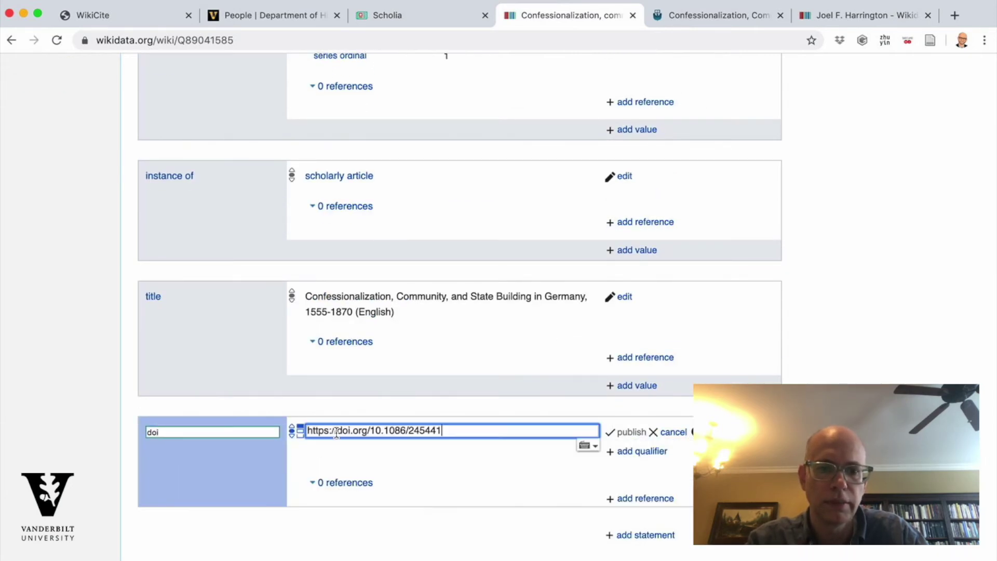
click(626, 432)
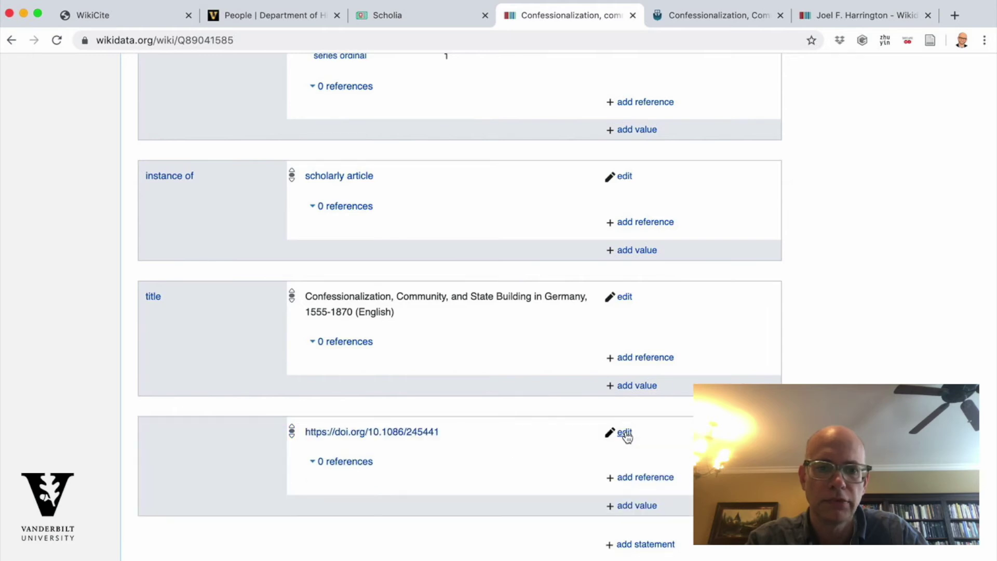
Reload the article item and view the potential issues flagged on its DOI value.
scroll(519, 462, down, 1)
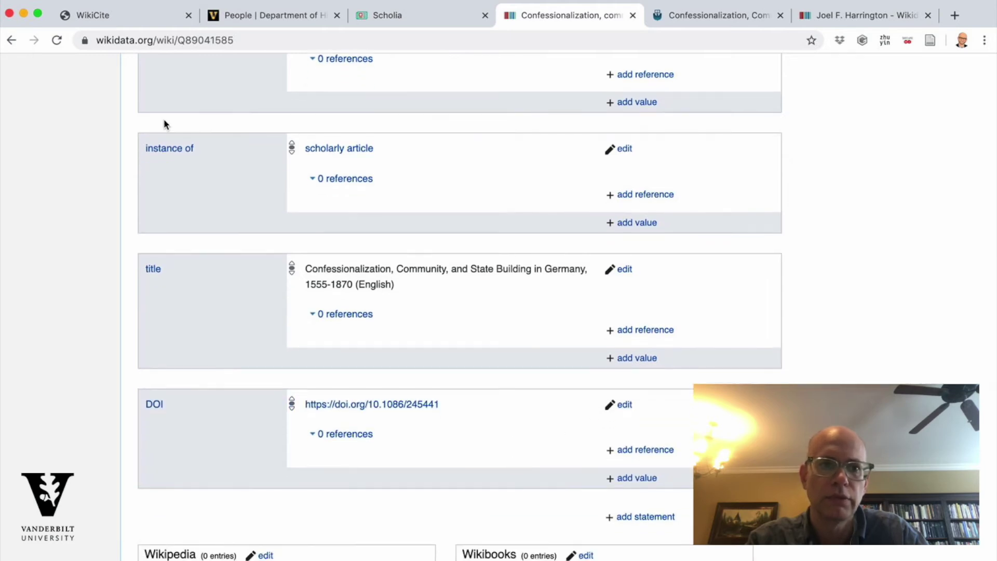
click(57, 40)
scroll(71, 326, up, 5)
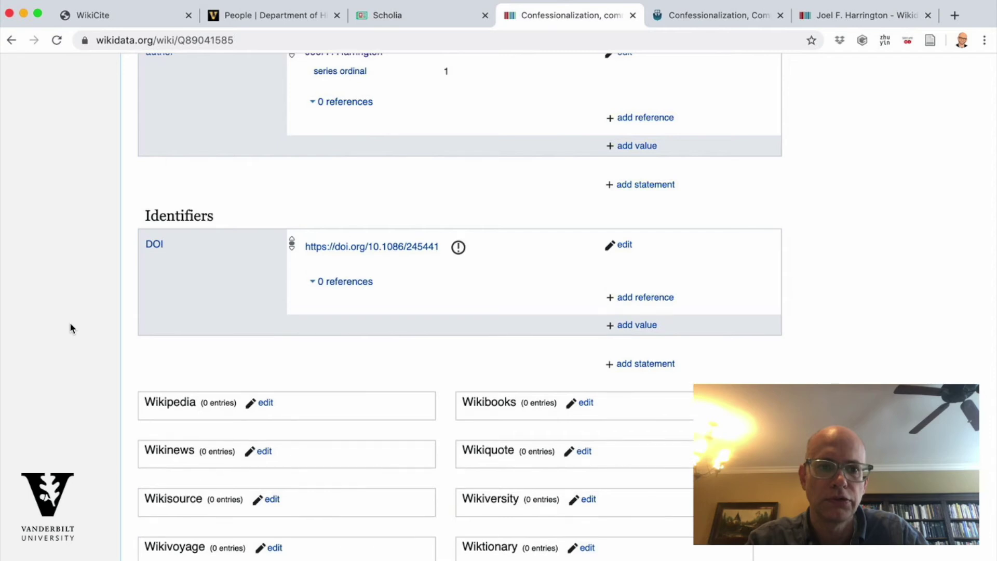
click(459, 409)
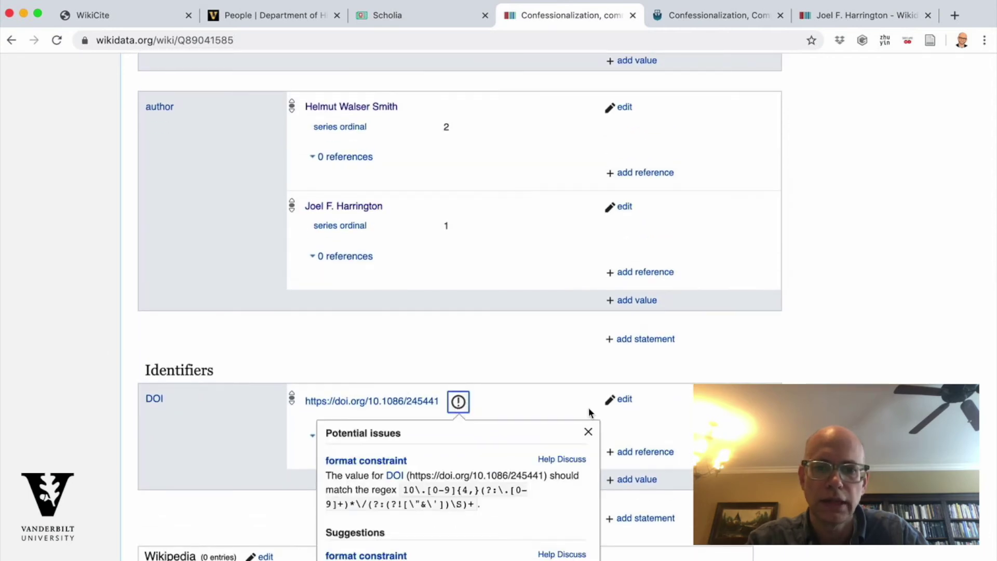
click(622, 400)
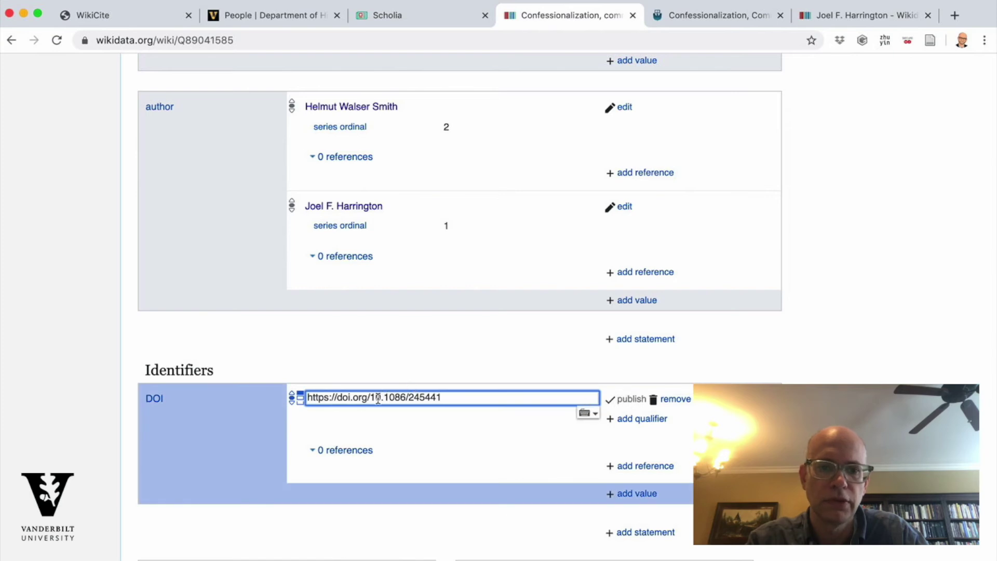
drag(372, 399, 306, 398)
key(BackSpace)
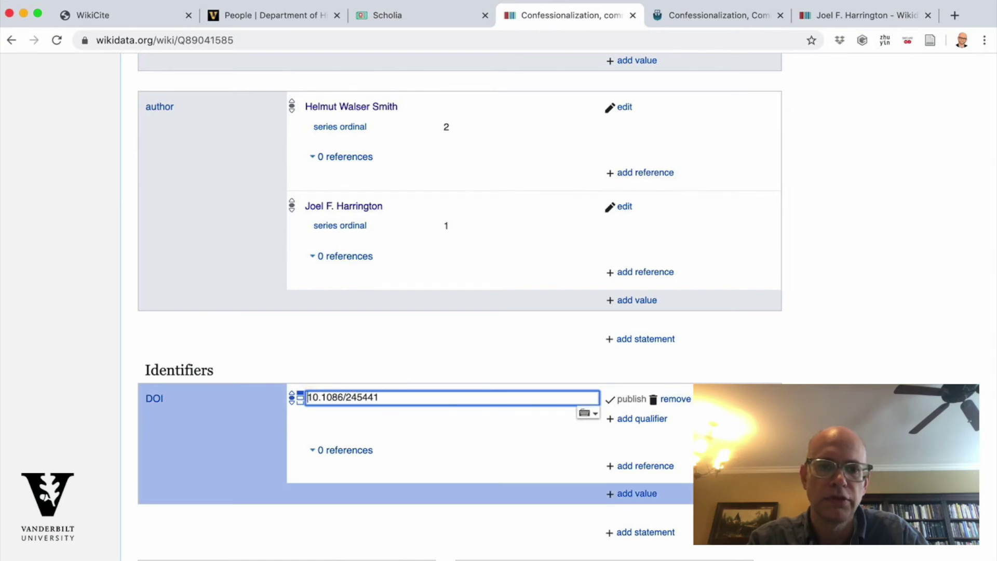
click(631, 399)
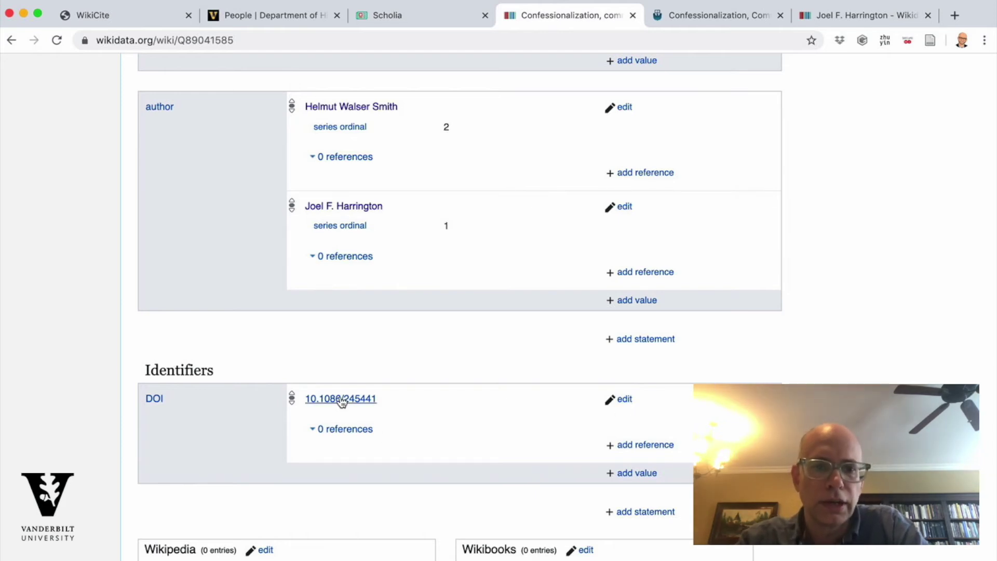
Look over the item's statements and select the journal's name in the article citation on the journal page.
scroll(454, 315, up, 2)
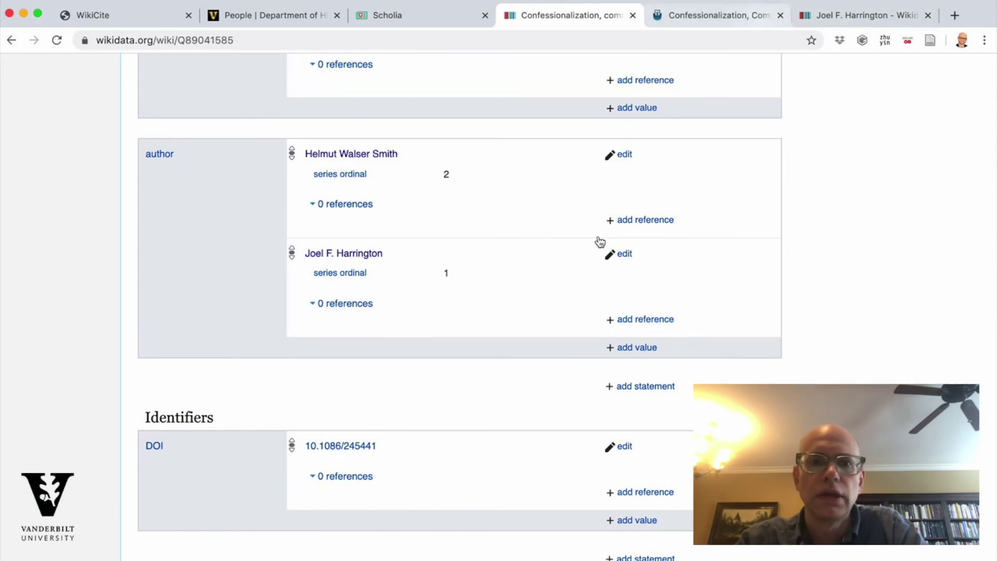
scroll(587, 258, up, 1)
scroll(585, 255, up, 5)
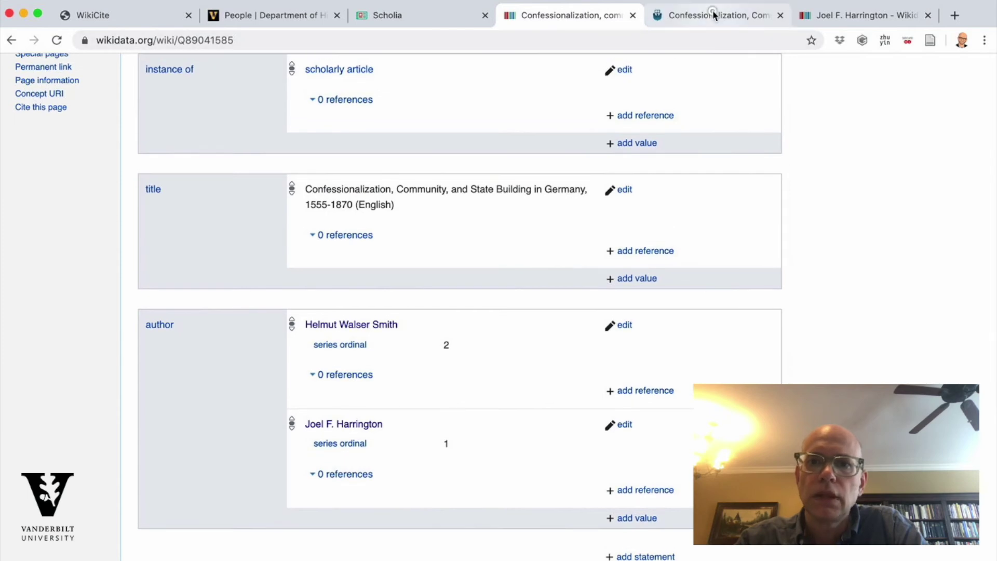
click(713, 15)
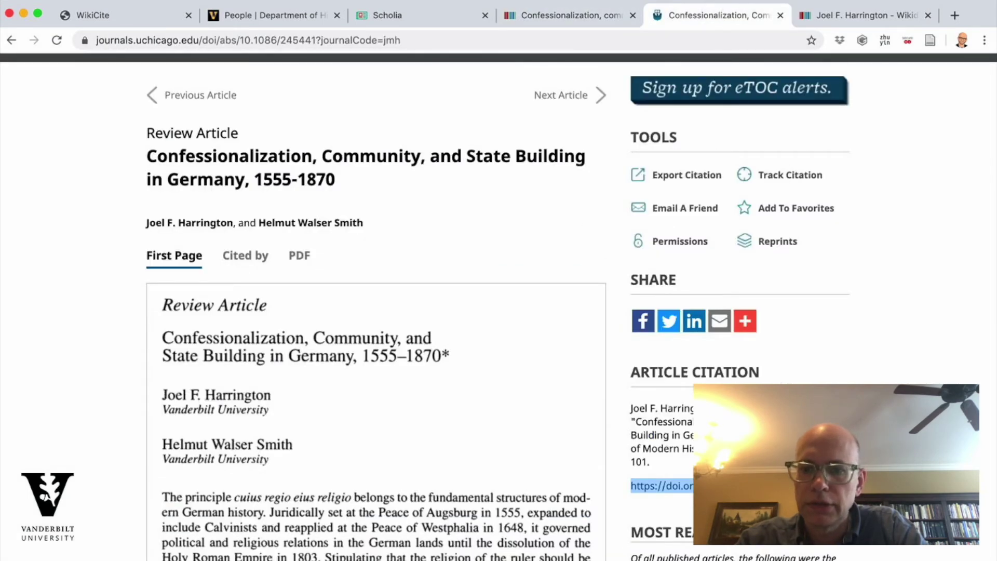
drag(632, 448, 727, 450)
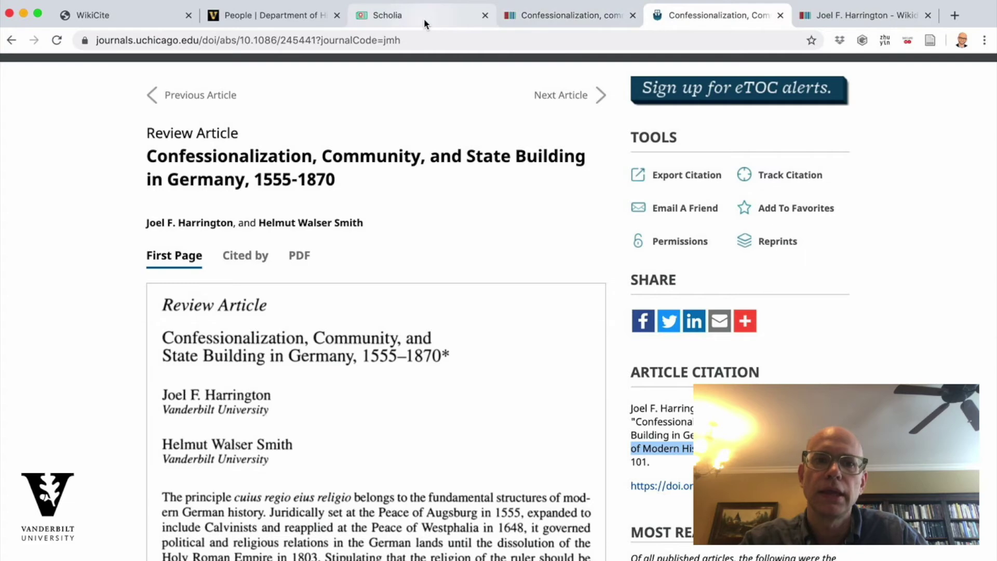
Add a "published in" statement with the value The Journal of Modern History to the article item and publish it.
click(508, 20)
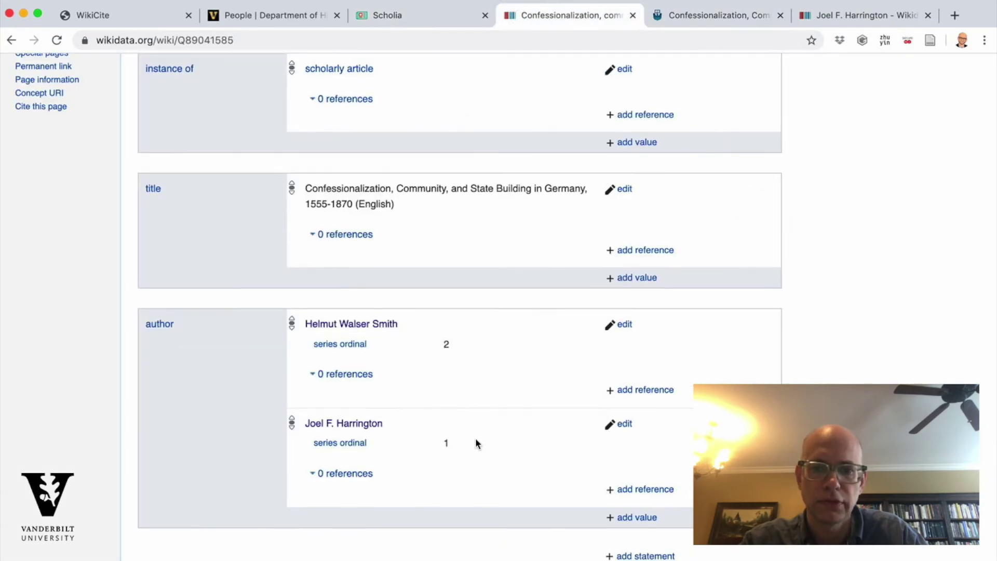
scroll(637, 493, down, 2)
click(645, 510)
scroll(457, 485, down, 3)
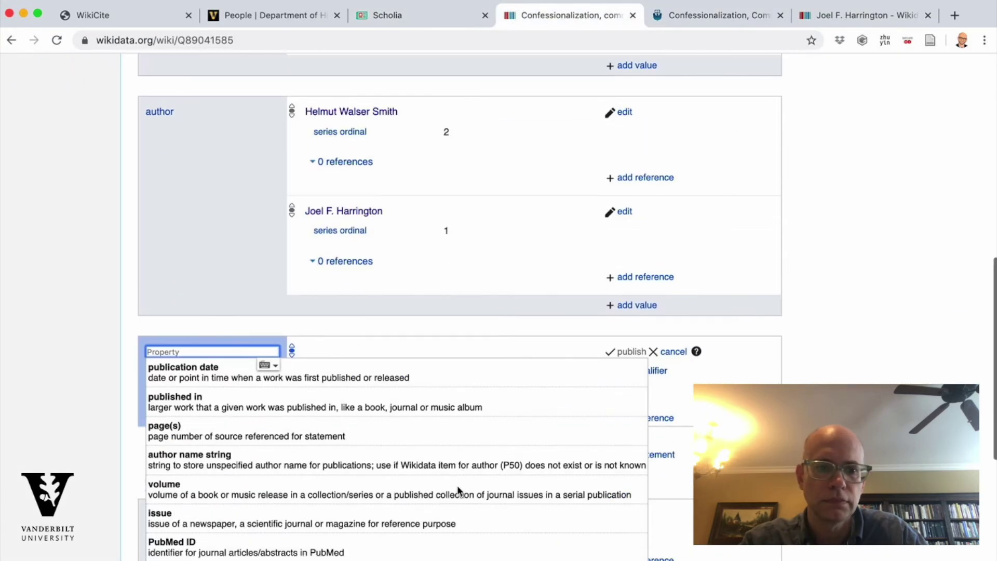
click(329, 413)
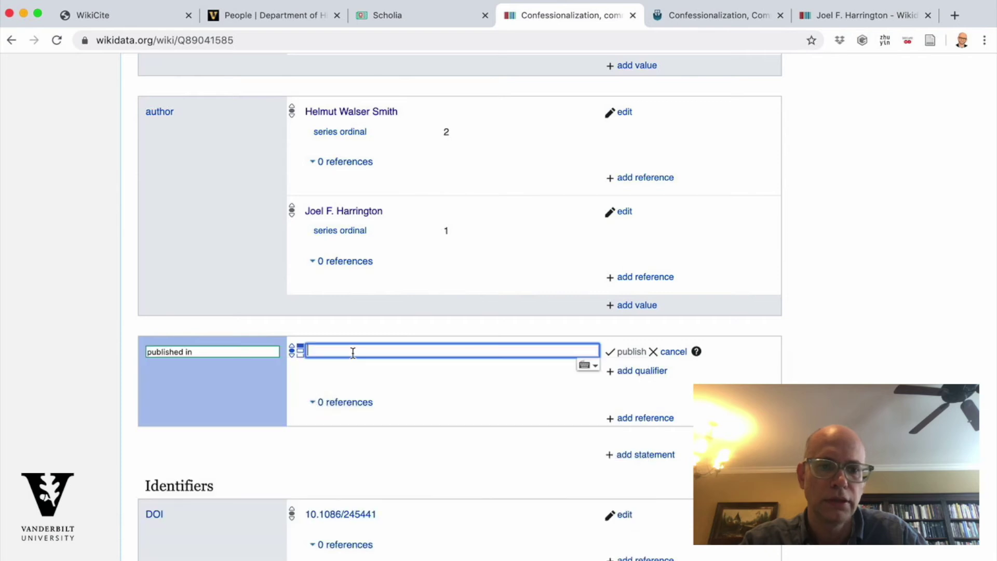
text(The Journal of Modern History)
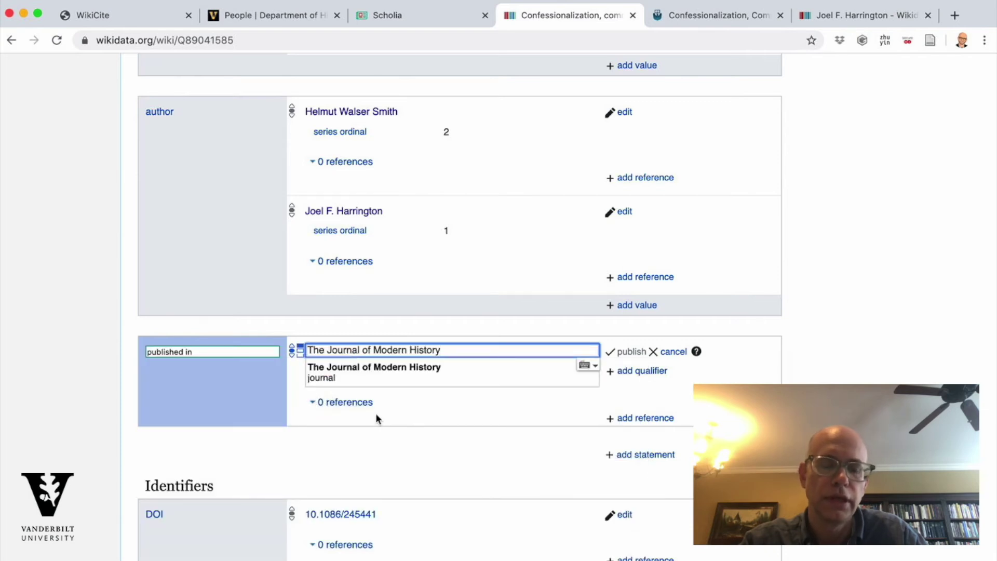
click(386, 378)
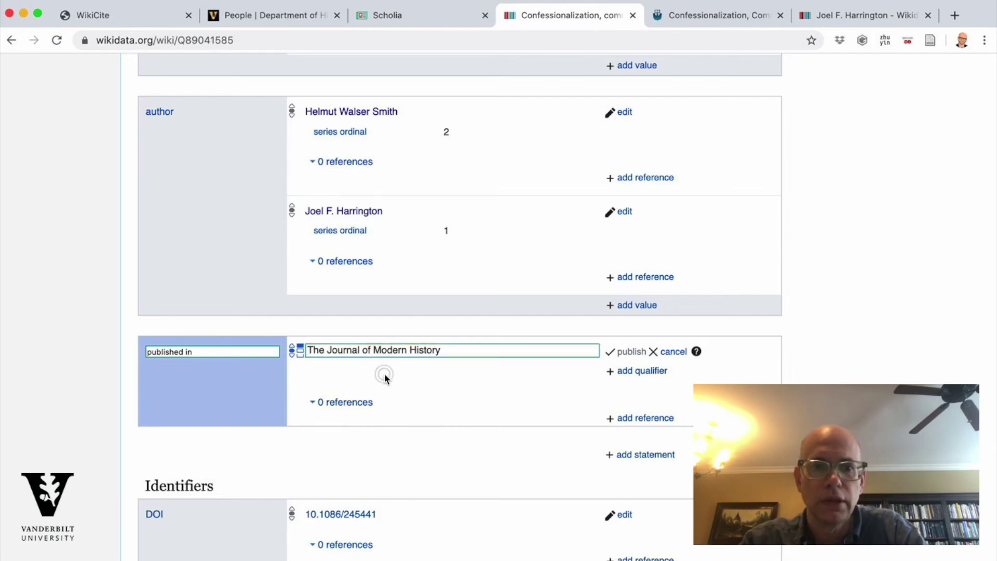
click(630, 352)
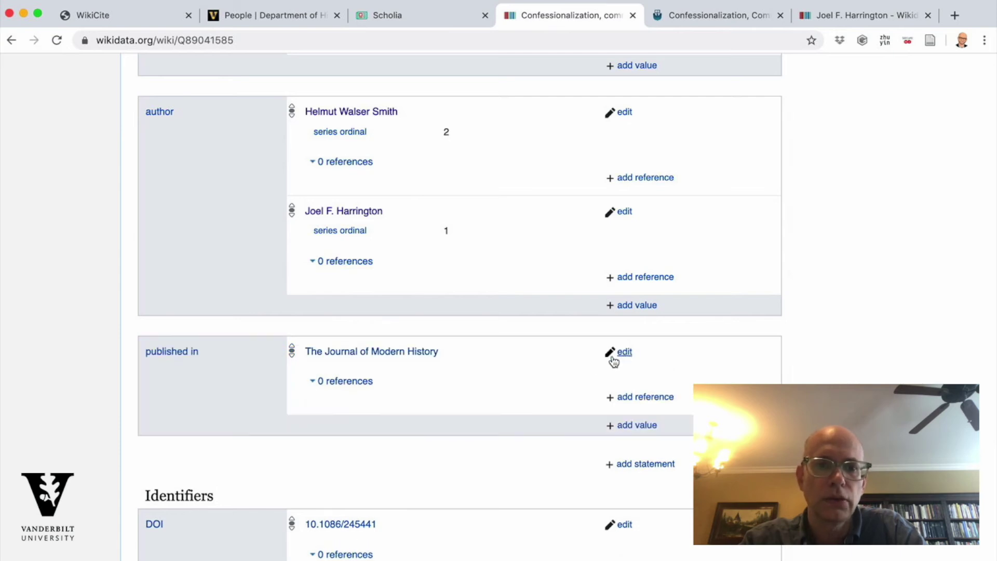
Open the Wikidata item of The Journal of Modern History from the article's "published in" value.
click(423, 351)
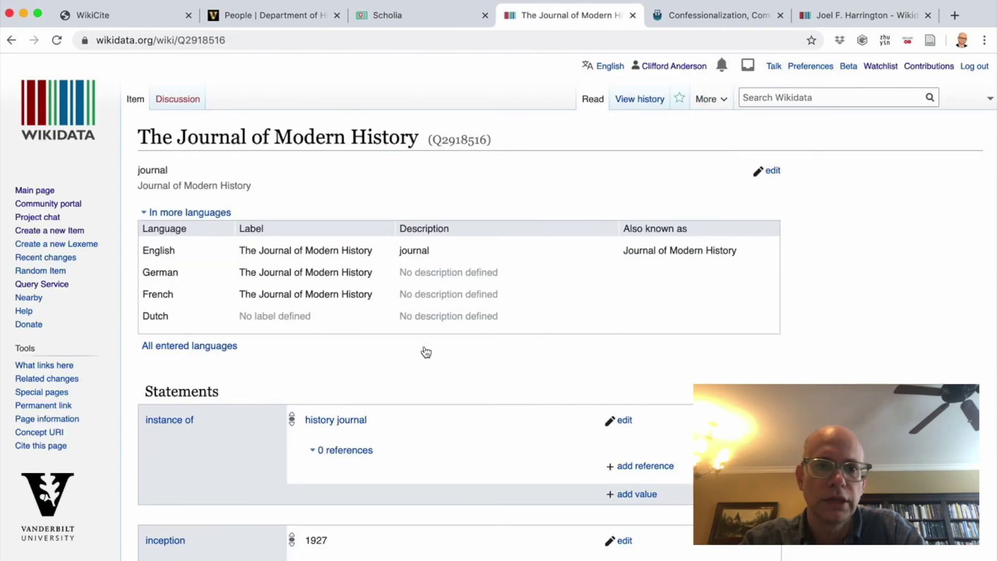